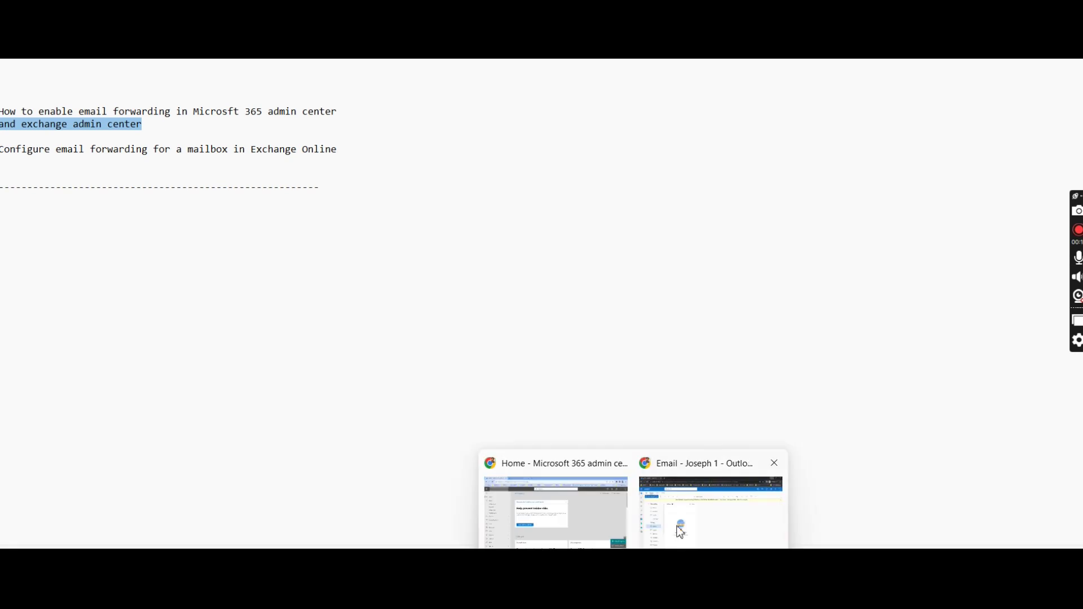
Bring the Microsoft 365 admin center browser window in front of the Notepad notes.
{"action": "left_click", "coordinate": [576, 510]}
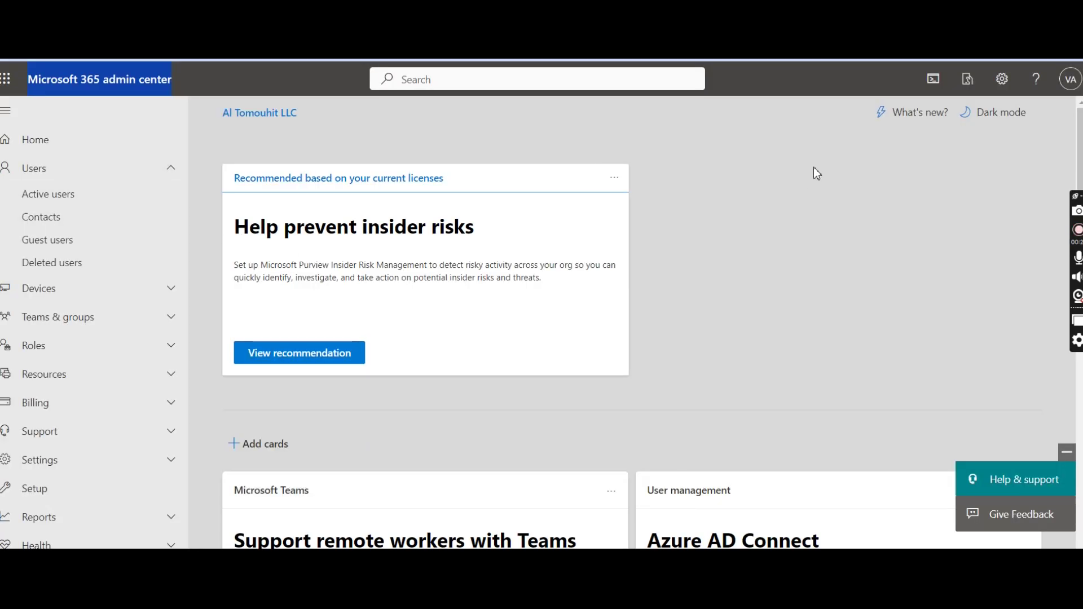
Open Active users, move Notepad aside, and view the user's Mail tab showing forwarding set to None.
{"action": "left_click", "coordinate": [56, 198]}
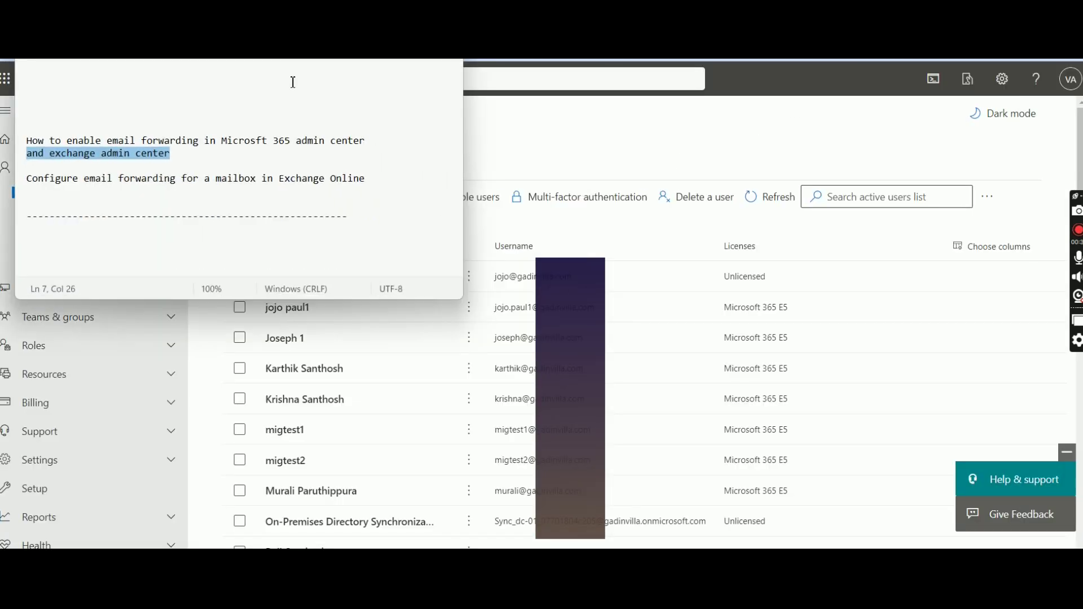
{"action": "left_click_drag", "start_coordinate": [314, 17], "coordinate": [830, 262]}
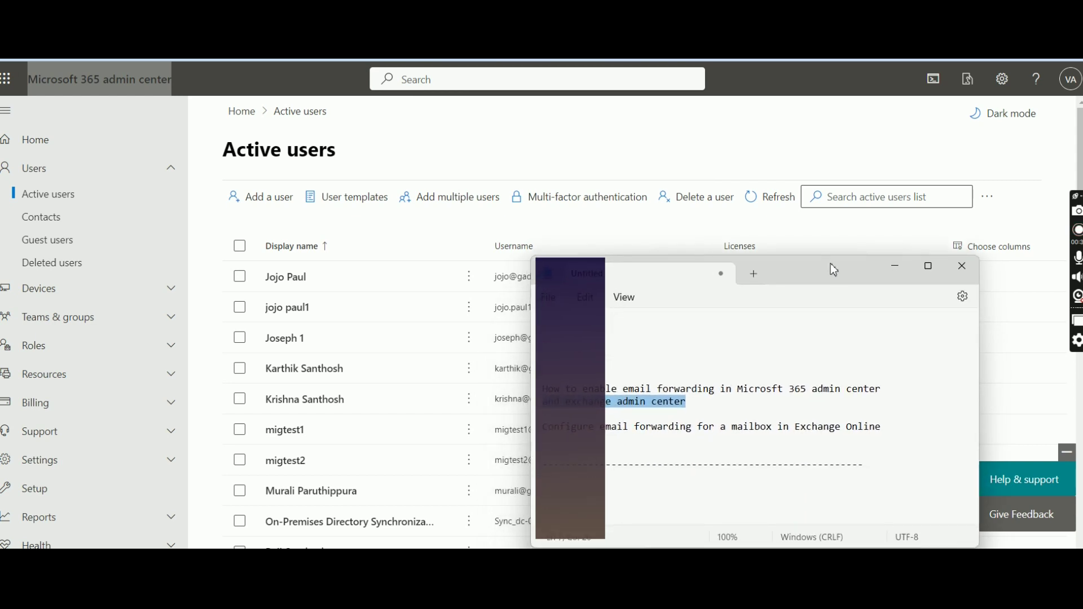
{"action": "left_click", "coordinate": [297, 319]}
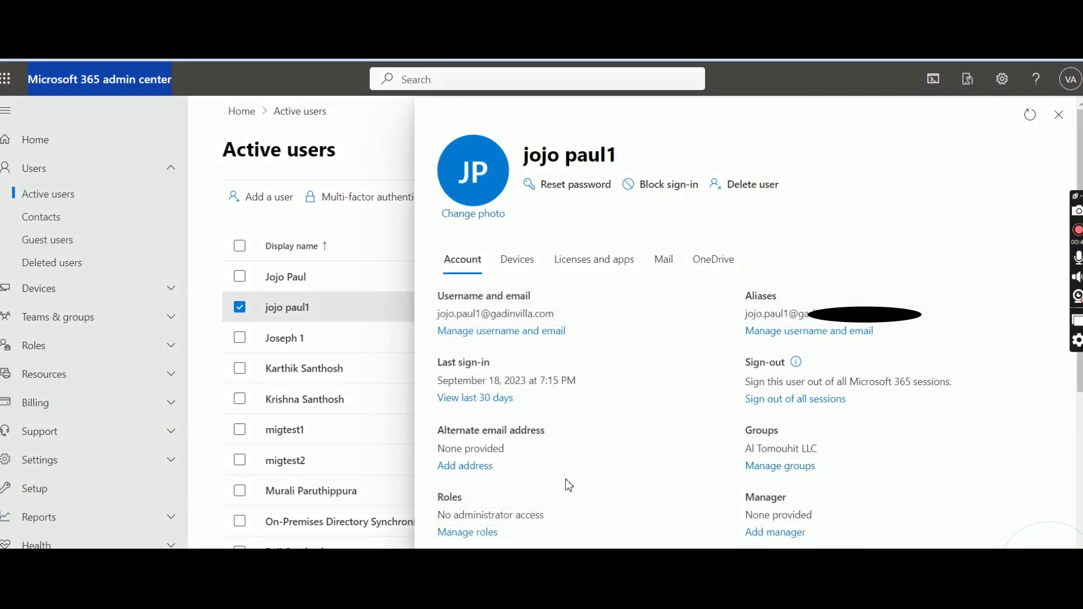
{"action": "left_click", "coordinate": [670, 267]}
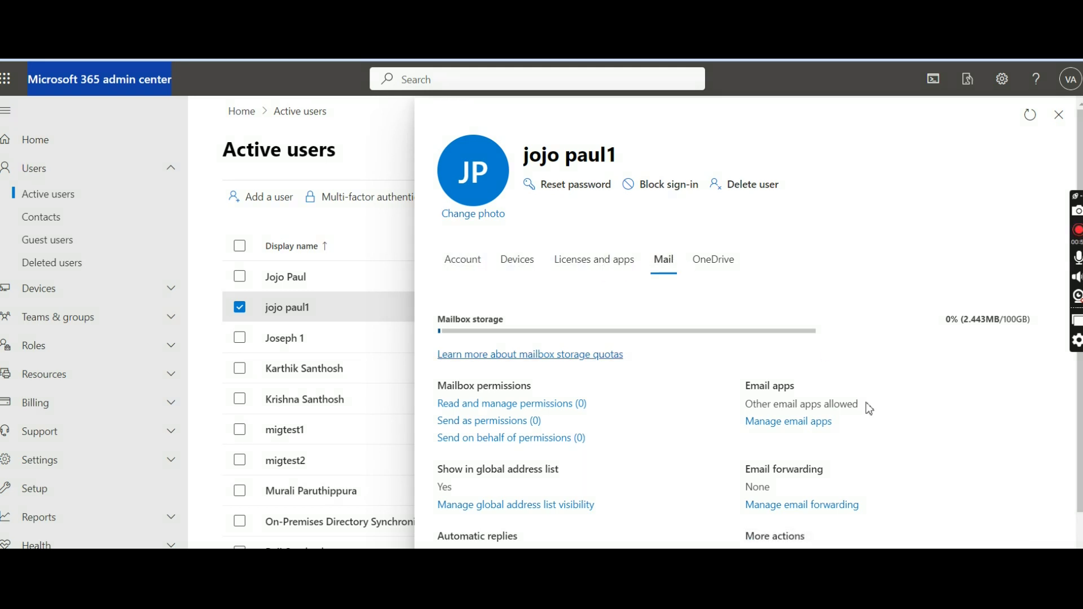
Forward all of the user's email to the colleague's external address, keeping a copy, and save.
{"action": "left_click", "coordinate": [790, 506]}
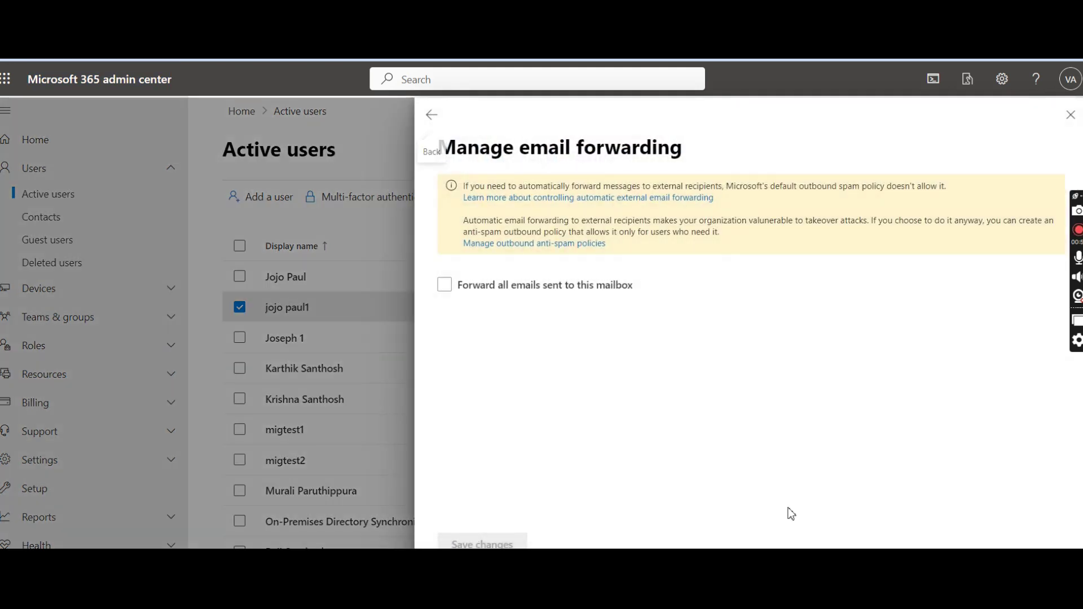
{"action": "left_click", "coordinate": [444, 286]}
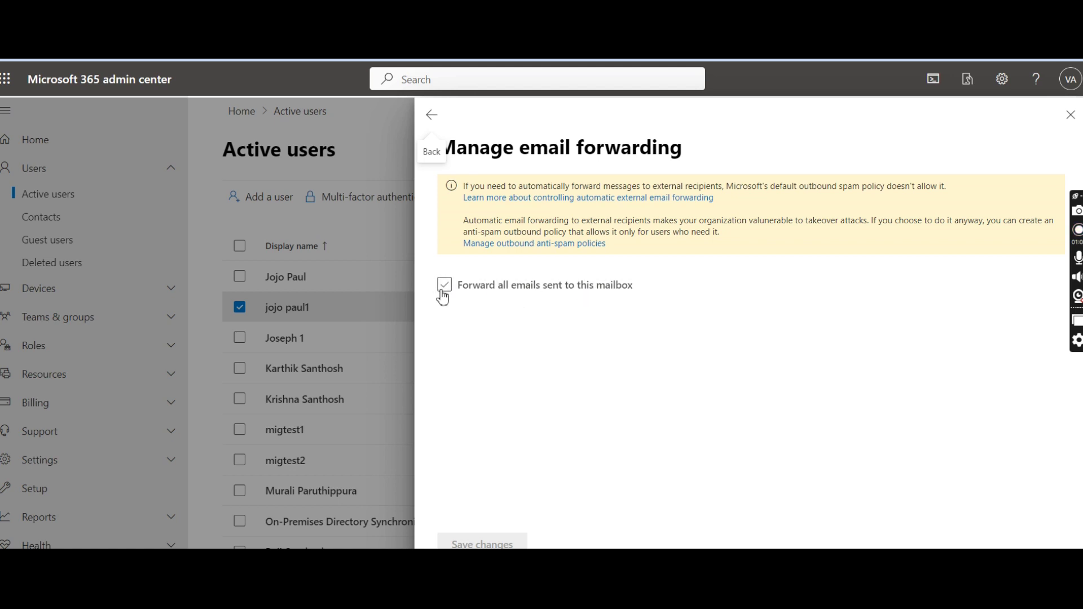
{"action": "left_click", "coordinate": [445, 287]}
{"action": "left_click", "coordinate": [520, 361]}
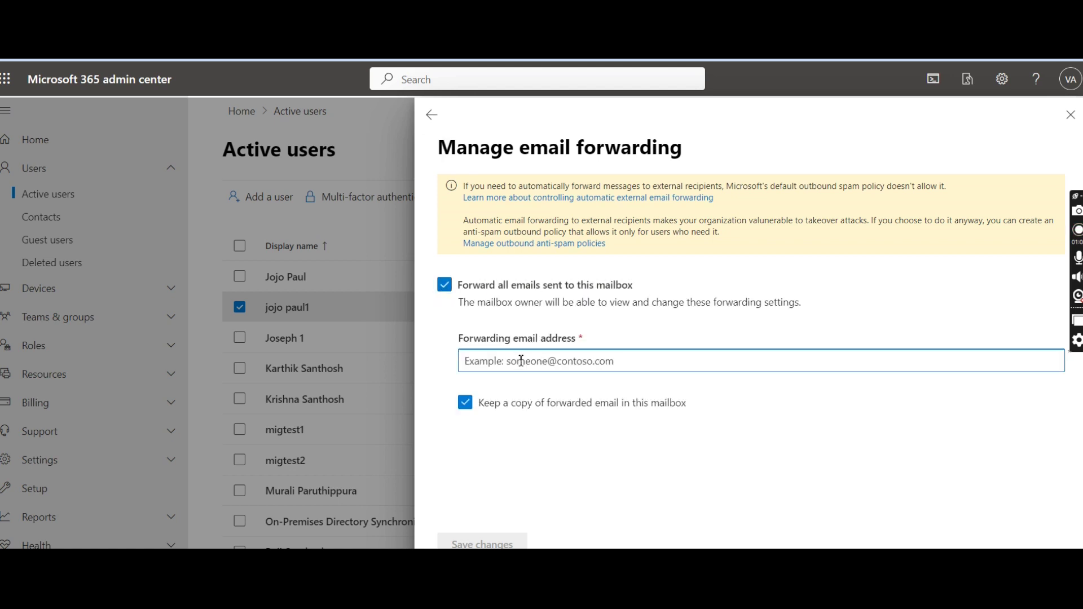
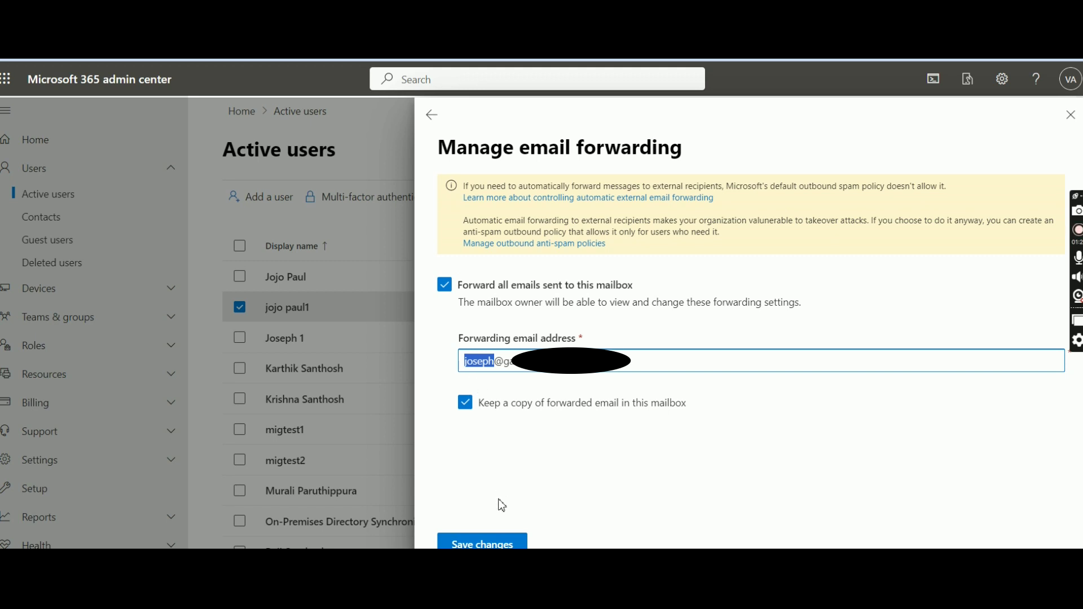
{"action": "left_click", "coordinate": [482, 543]}
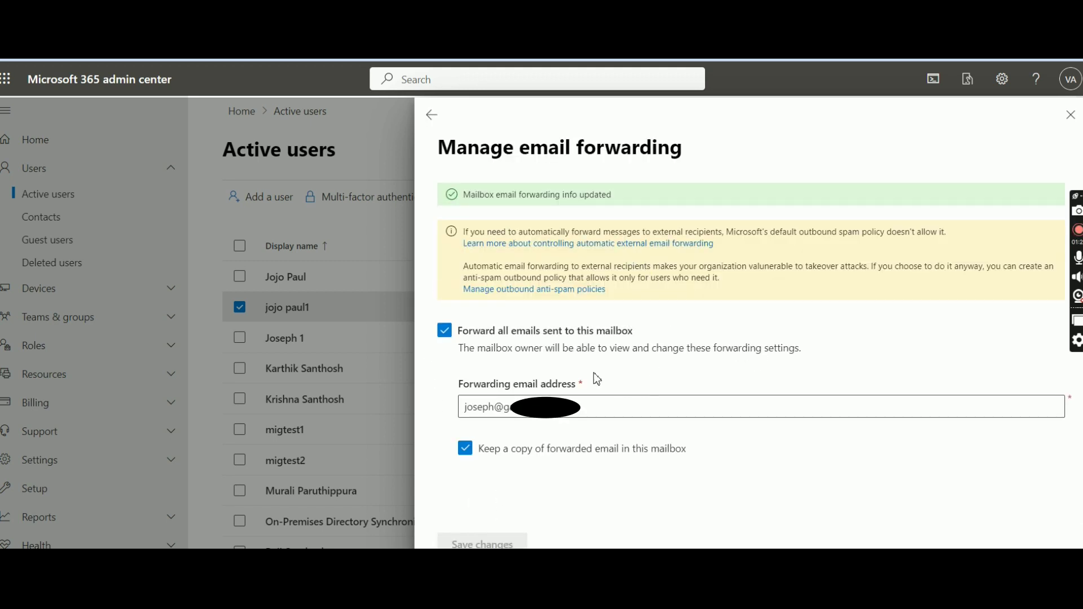
{"action": "left_click_drag", "start_coordinate": [616, 203], "coordinate": [470, 194]}
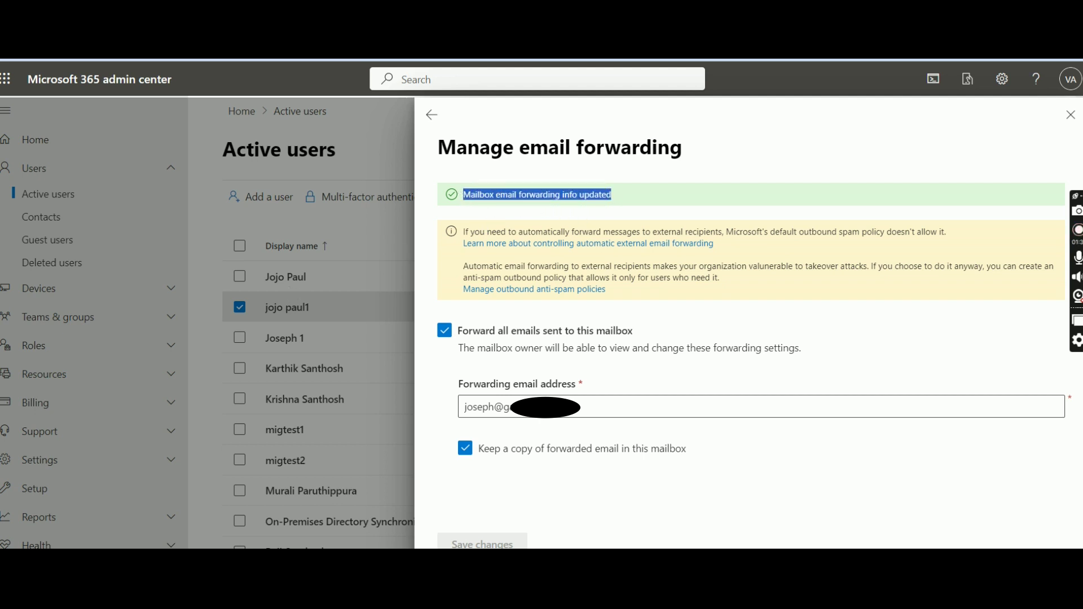
Switch to the Test User Outlook mailbox and confirm which account is signed in.
{"action": "mouse_move", "coordinate": [727, 556]}
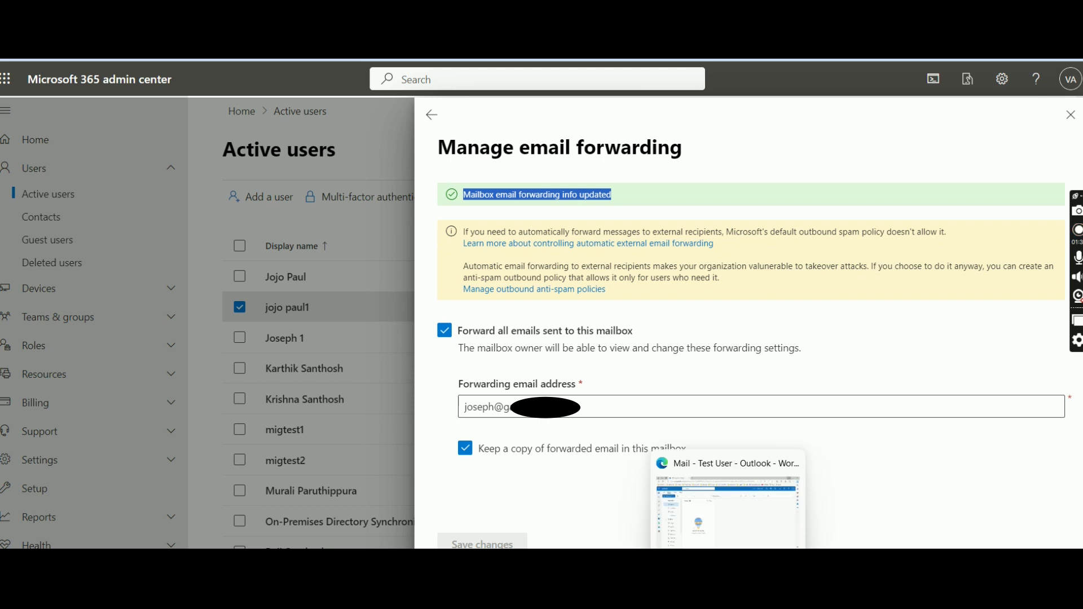
{"action": "left_click", "coordinate": [728, 508]}
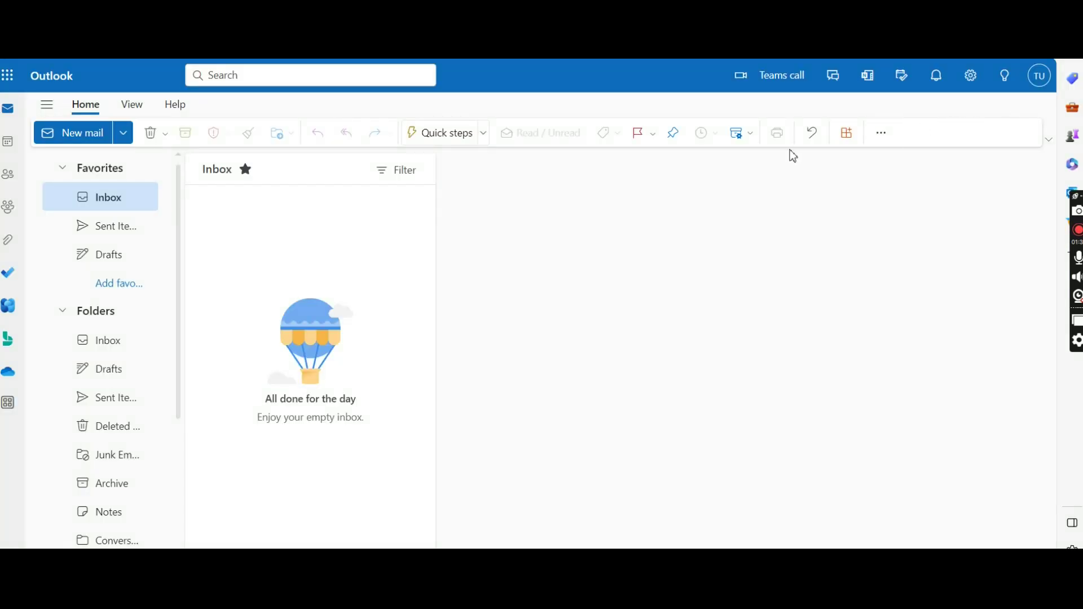
{"action": "left_click", "coordinate": [1040, 76]}
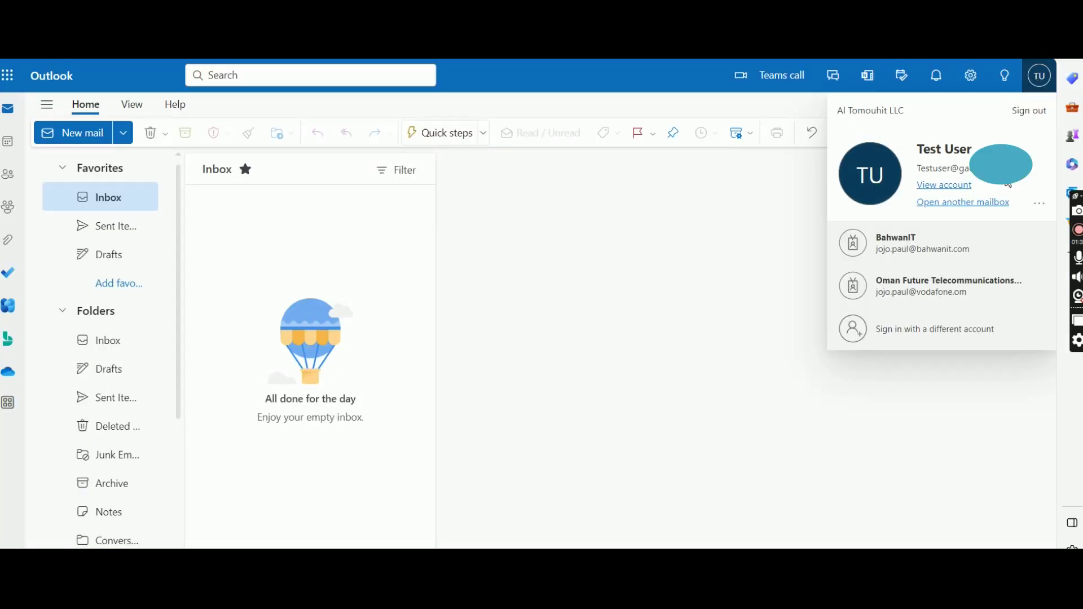
{"action": "left_click", "coordinate": [787, 205]}
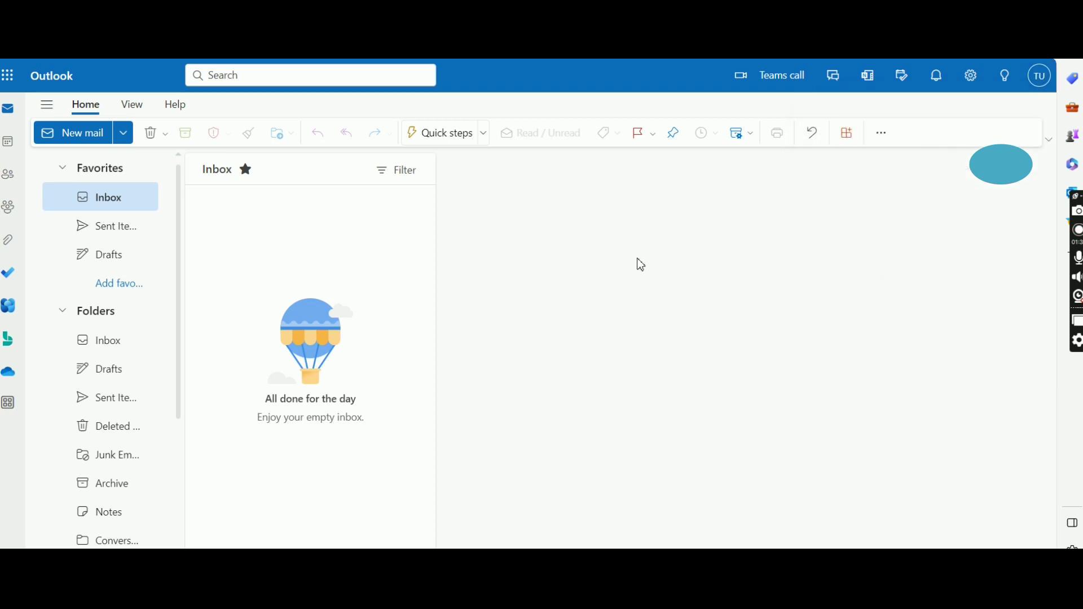
{"action": "left_click", "coordinate": [115, 204]}
Send the user a new mail with subject 'test mail' and body 'Forward _ test'.
{"action": "left_click", "coordinate": [87, 143]}
{"action": "left_click", "coordinate": [558, 219]}
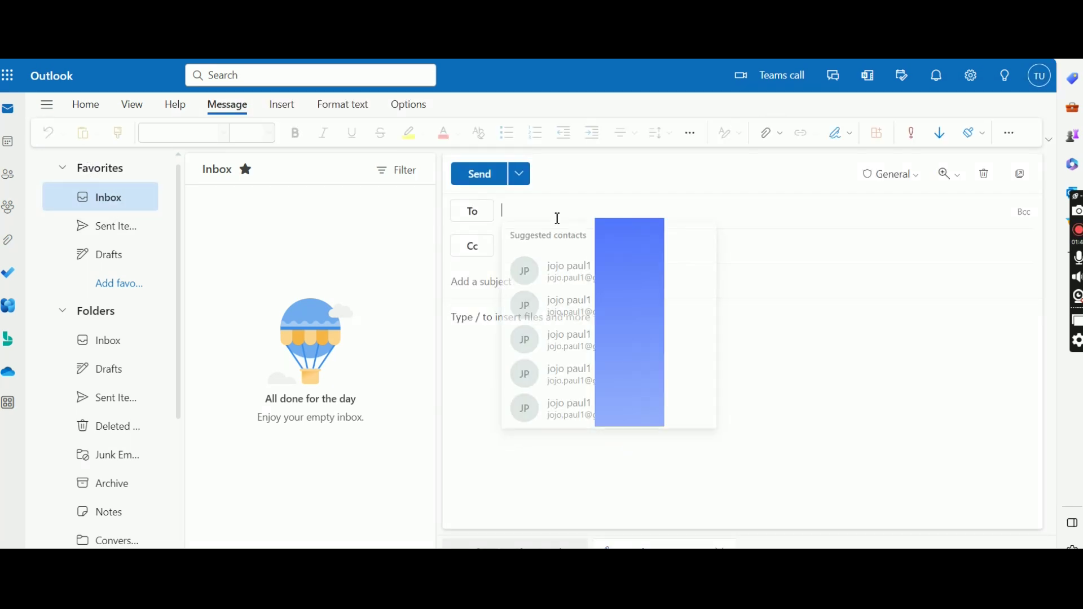
{"action": "type", "text": "jojo"}
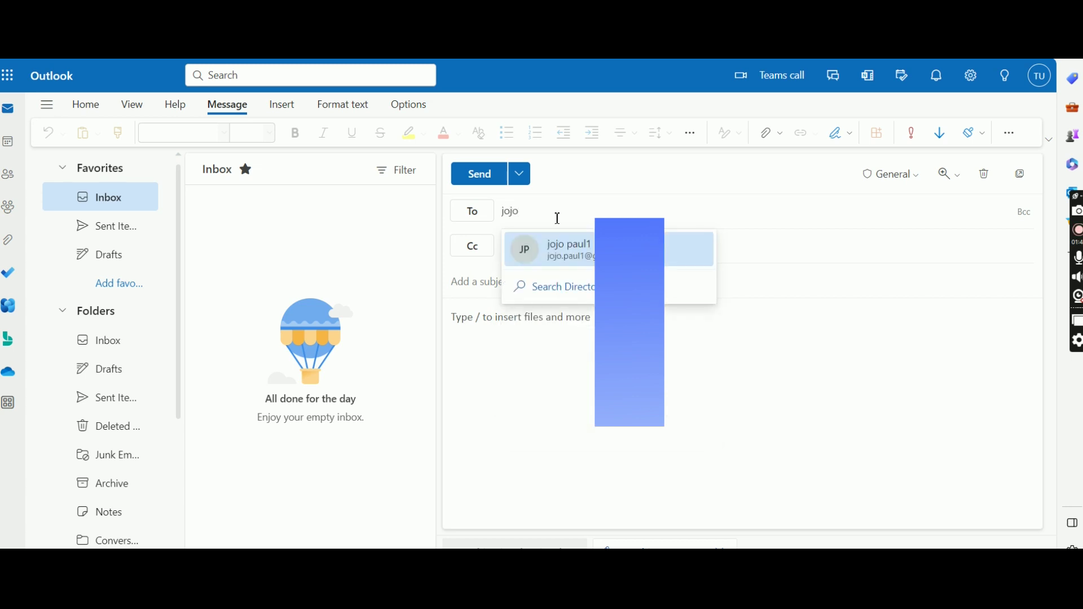
{"action": "left_click", "coordinate": [606, 248]}
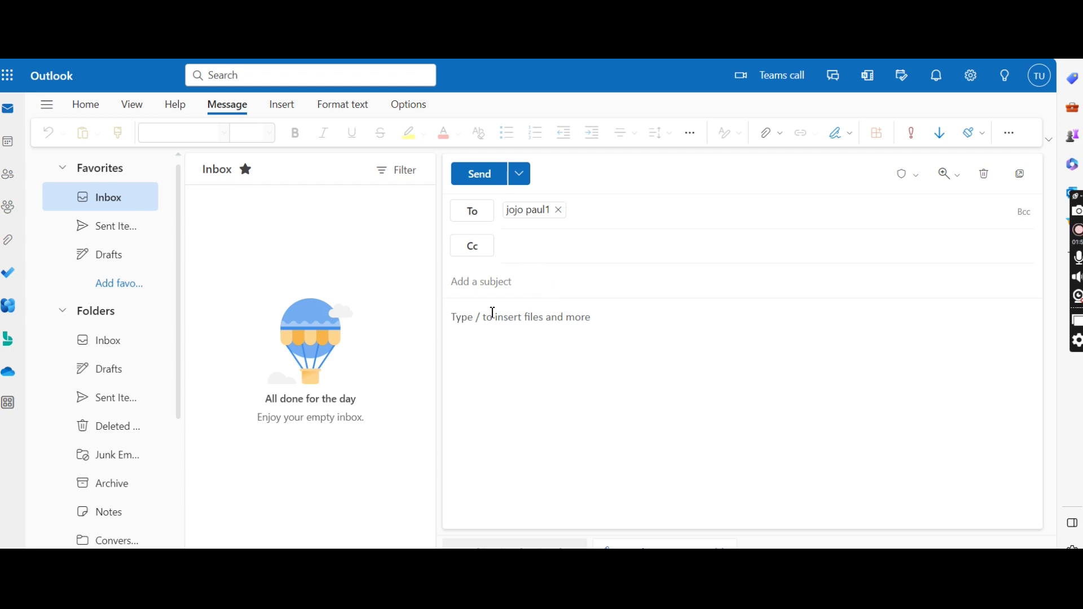
{"action": "type", "text": "test mail"}
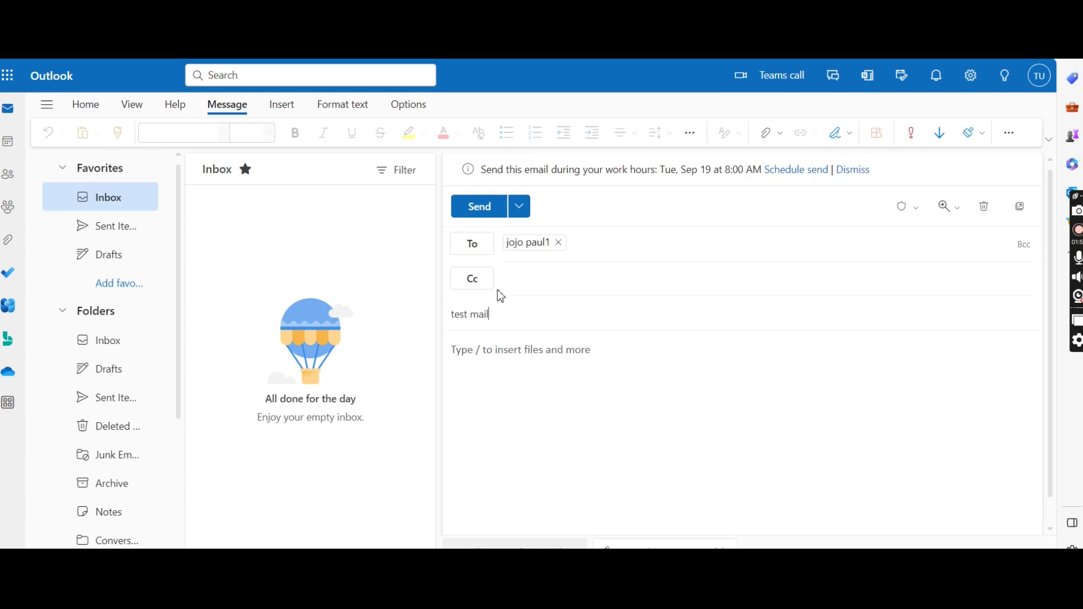
{"action": "key", "text": "Tab"}
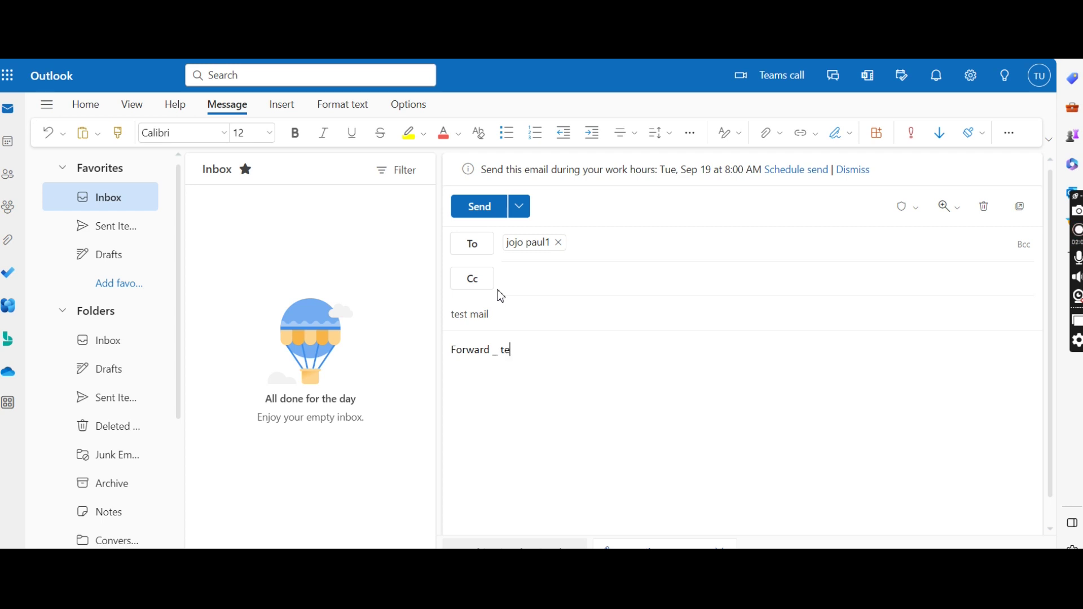
{"action": "left_click", "coordinate": [481, 217]}
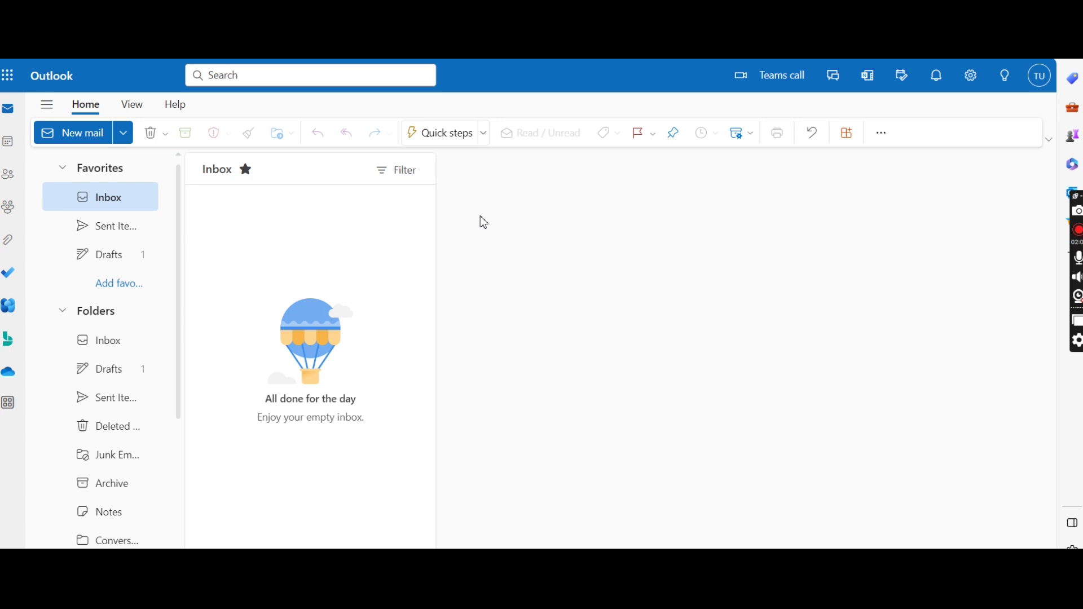
Check the test mail in Sent Items, then switch to the colleague's Outlook mailbox.
{"action": "left_click", "coordinate": [132, 232]}
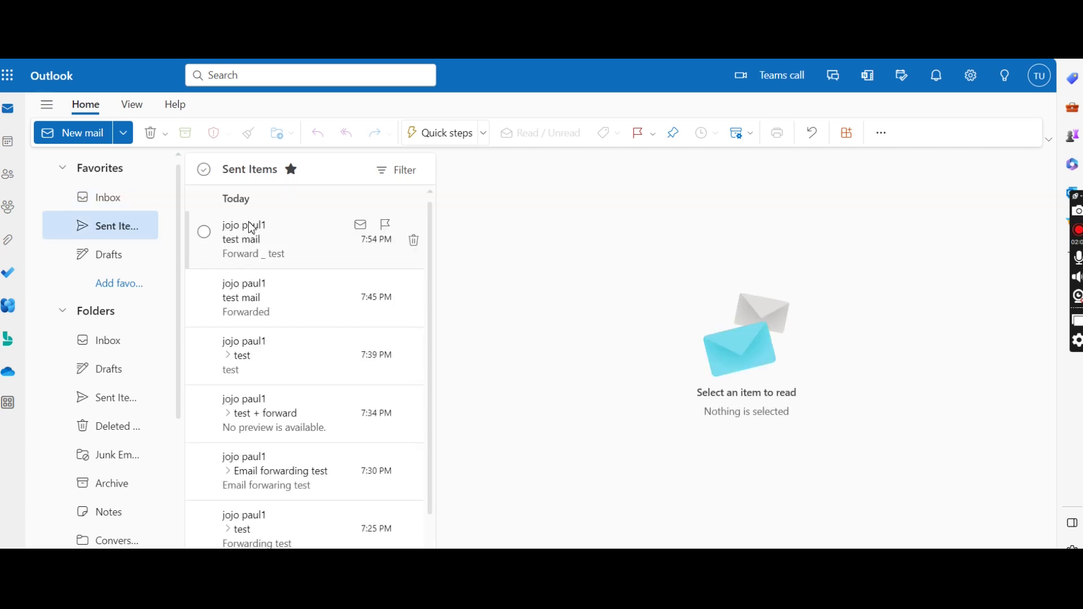
{"action": "left_click", "coordinate": [276, 246]}
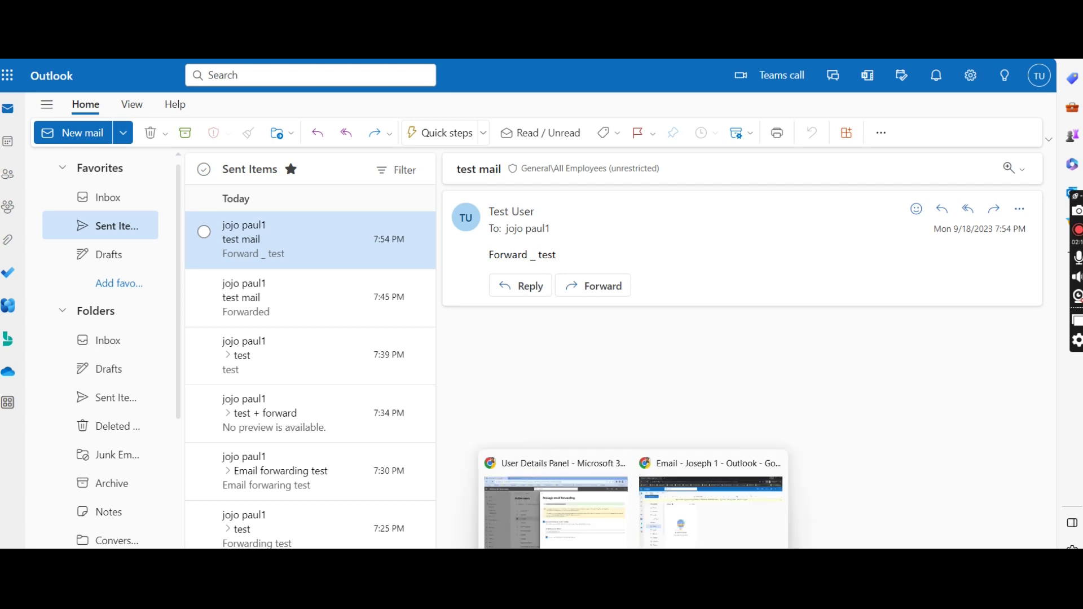
{"action": "left_click", "coordinate": [694, 513]}
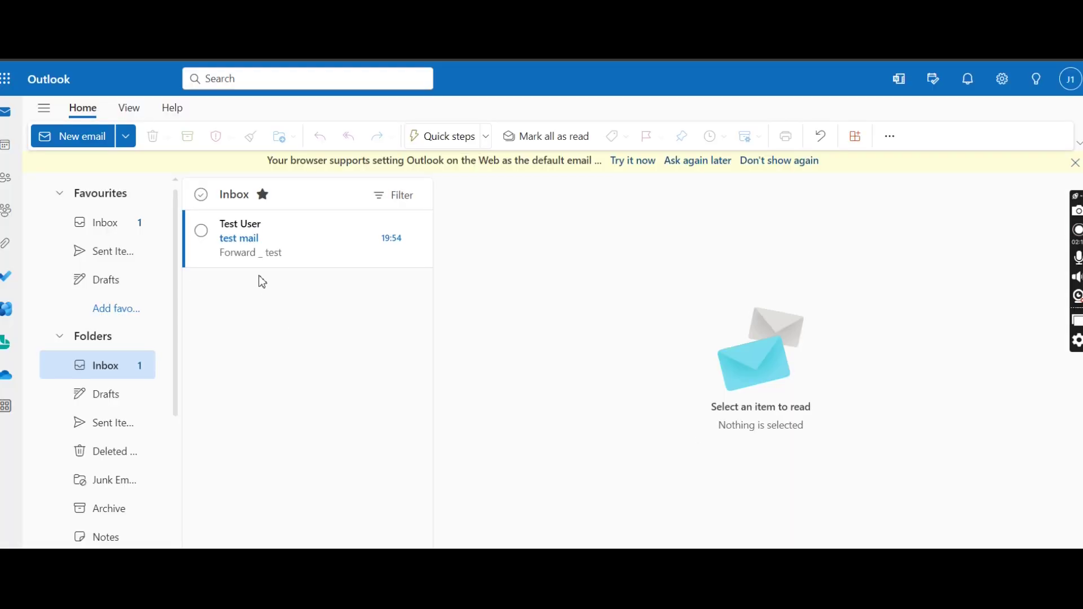
{"action": "left_click", "coordinate": [1070, 79]}
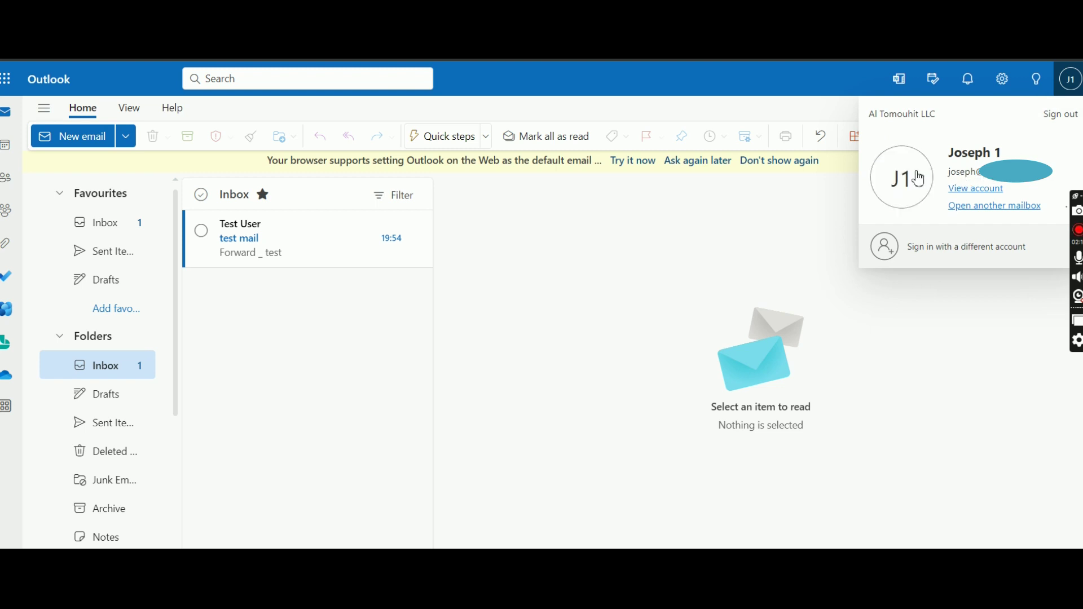
Read the forwarded 'Forward _ test' mail, then reopen the user's details in the admin center.
{"action": "left_click", "coordinate": [232, 256]}
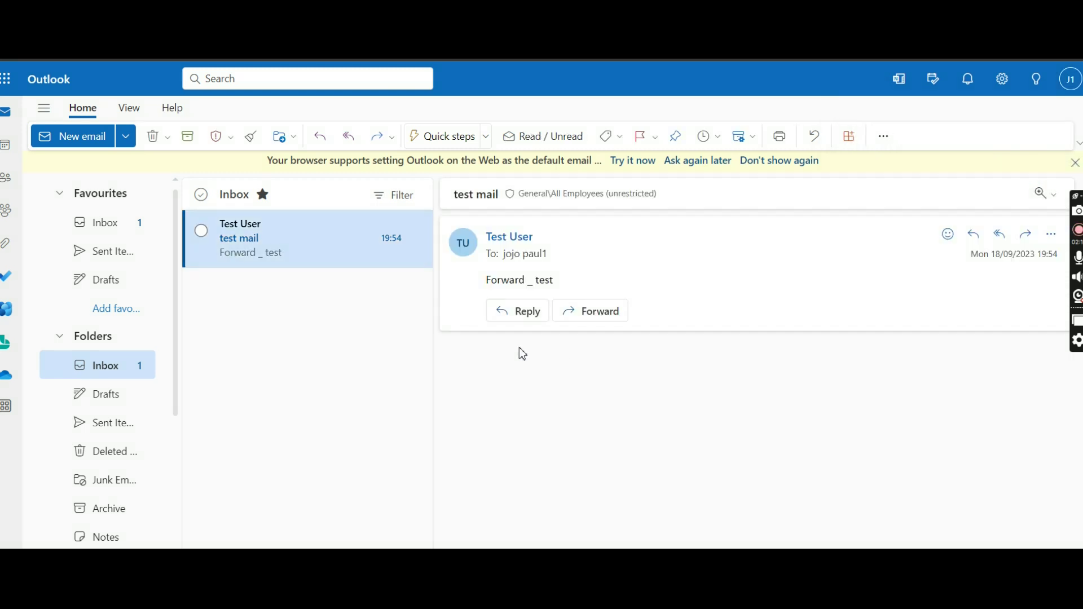
{"action": "left_click_drag", "start_coordinate": [555, 290], "coordinate": [476, 290]}
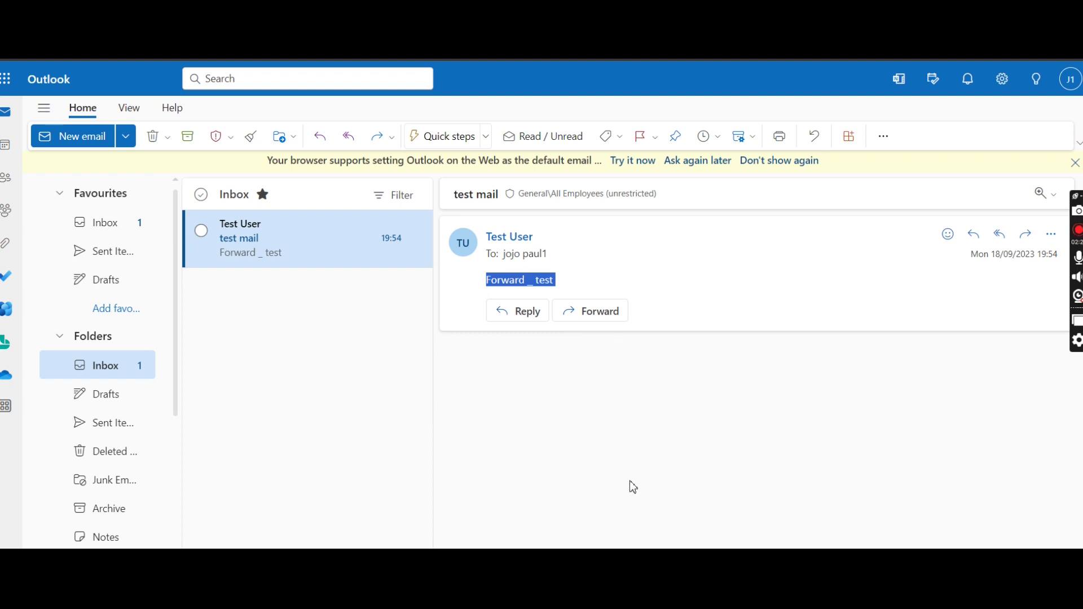
{"action": "mouse_move", "coordinate": [627, 558]}
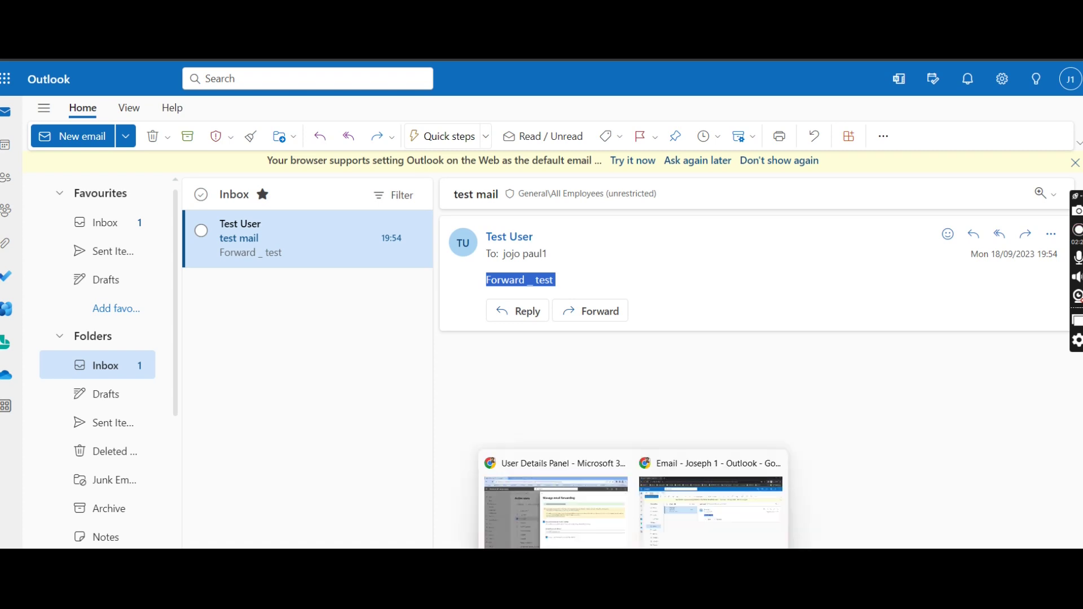
{"action": "left_click", "coordinate": [598, 542]}
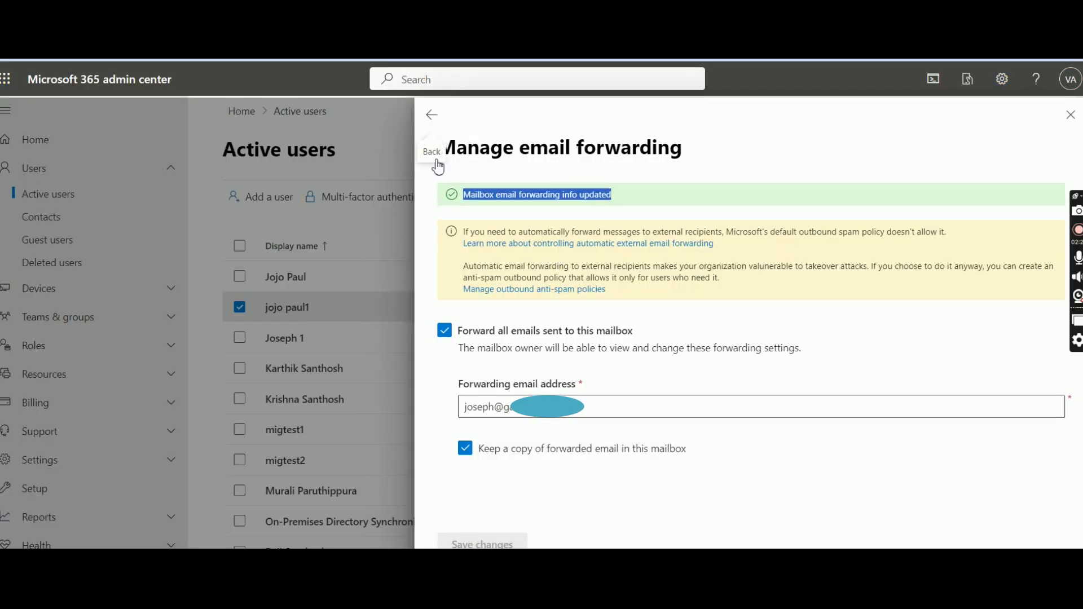
{"action": "left_click", "coordinate": [1070, 114]}
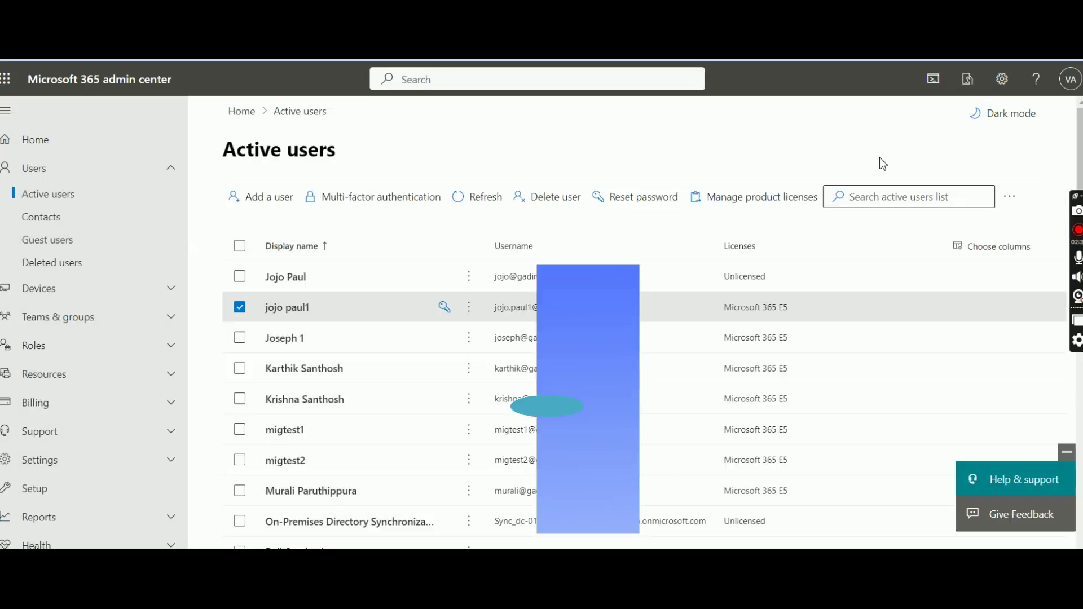
{"action": "left_click", "coordinate": [512, 312]}
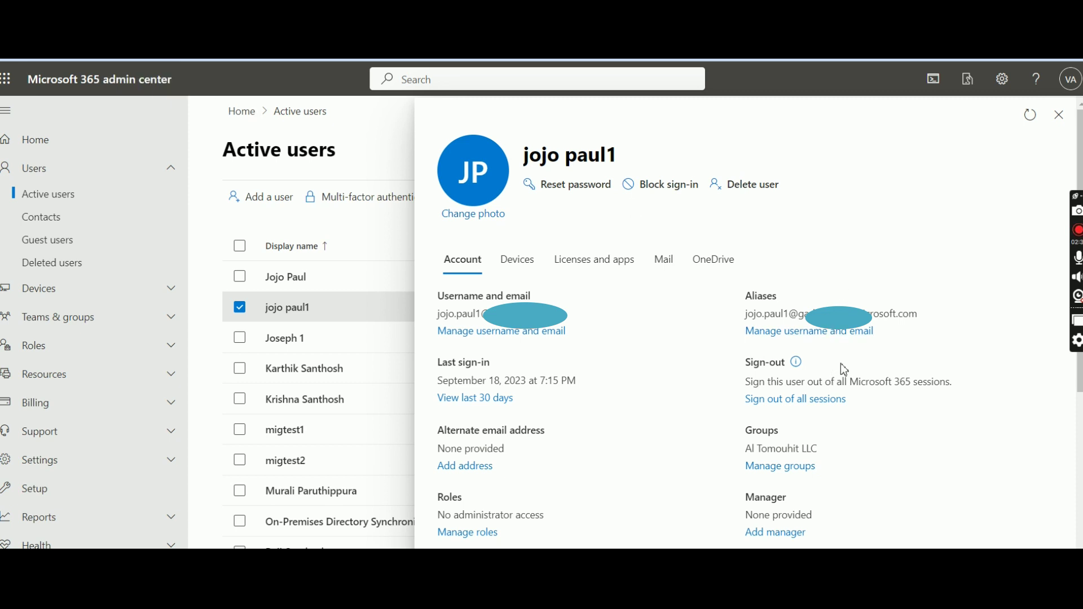
Uncheck Forward all emails on the user's Mail tab, save, and close the panel.
{"action": "scroll", "coordinate": [841, 367], "scroll_direction": "down", "scroll_amount": 1}
{"action": "scroll", "coordinate": [676, 319], "scroll_direction": "up", "scroll_amount": 1}
{"action": "left_click", "coordinate": [663, 260]}
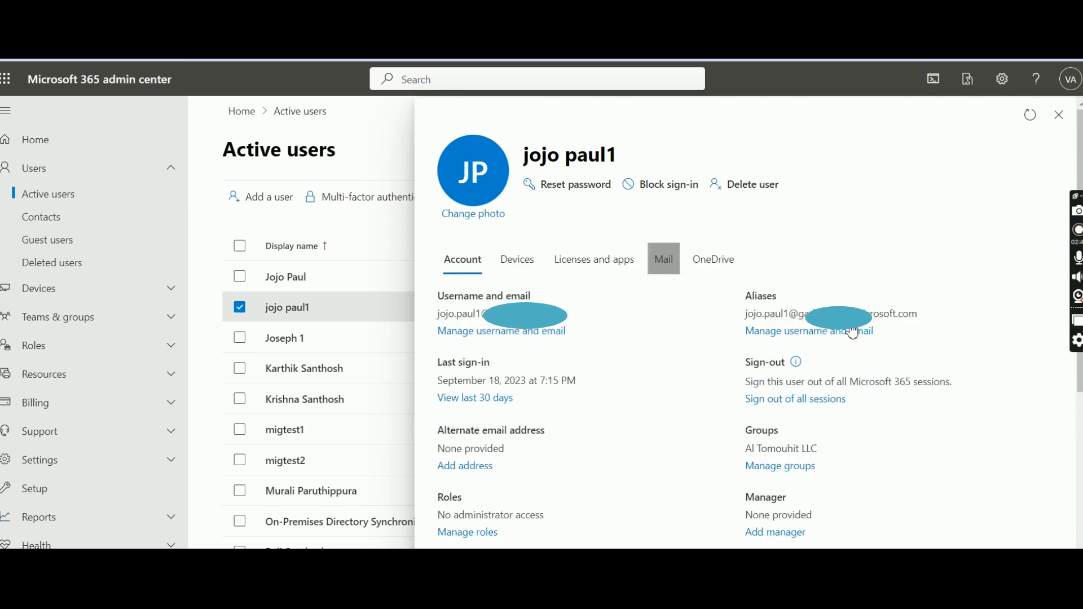
{"action": "scroll", "coordinate": [789, 415], "scroll_direction": "down", "scroll_amount": 1}
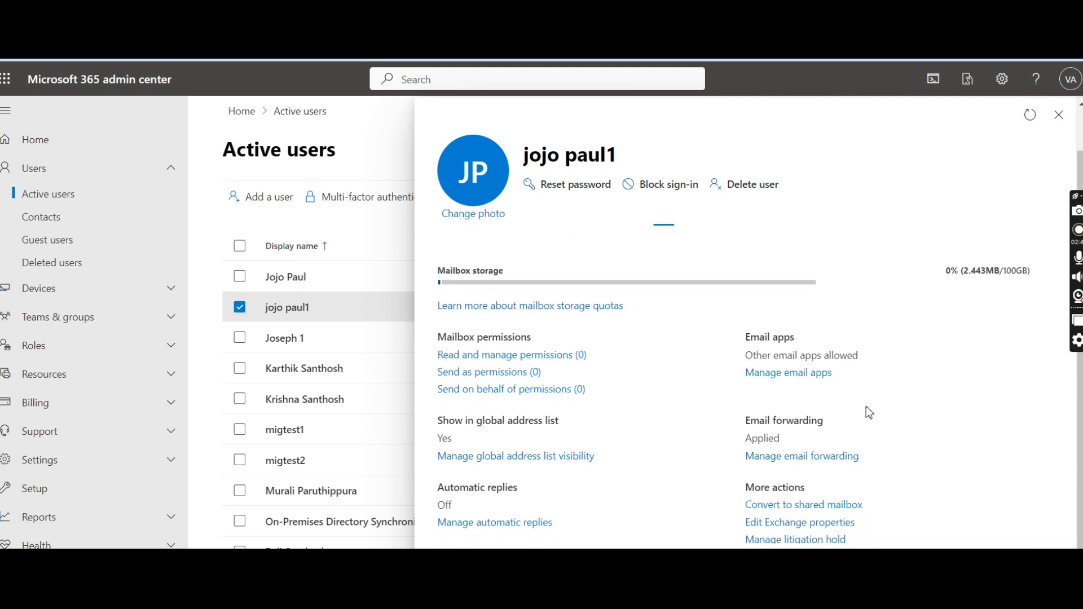
{"action": "left_click", "coordinate": [814, 466]}
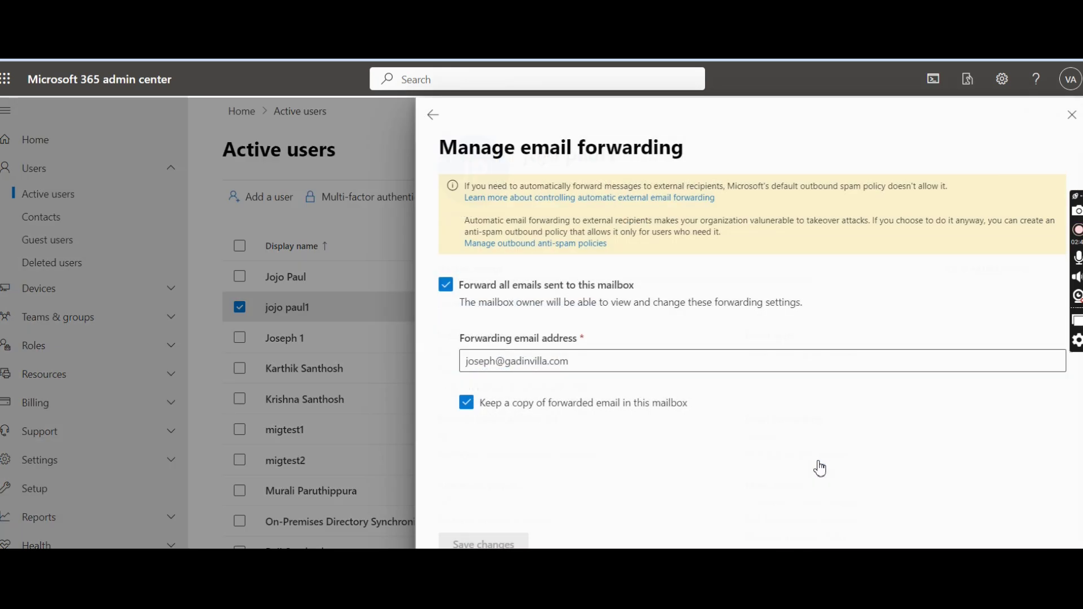
{"action": "left_click", "coordinate": [444, 288]}
{"action": "left_click", "coordinate": [491, 543]}
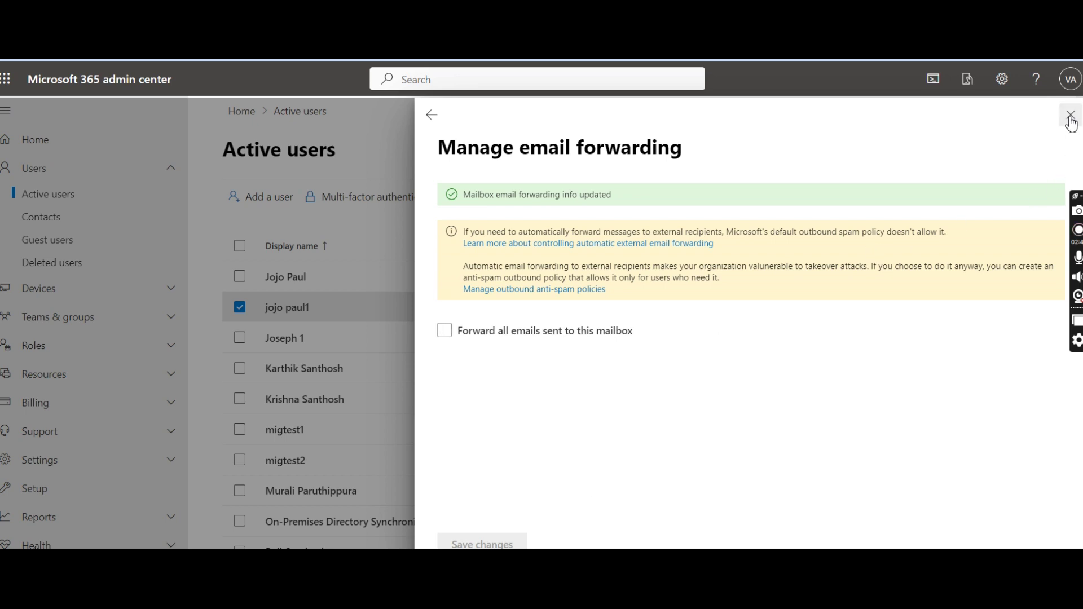
{"action": "left_click", "coordinate": [136, 314]}
{"action": "scroll", "coordinate": [58, 356], "scroll_direction": "down", "scroll_amount": 5}
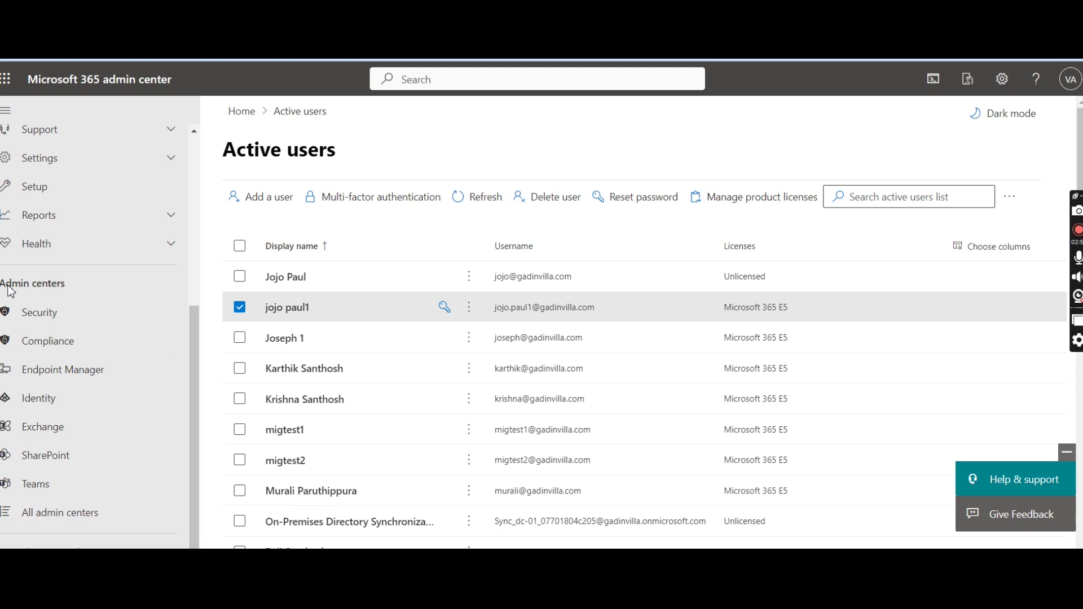
Open Exchange admin center at Recipients > Mailboxes, listing 14 mailboxes.
{"action": "left_click", "coordinate": [53, 429]}
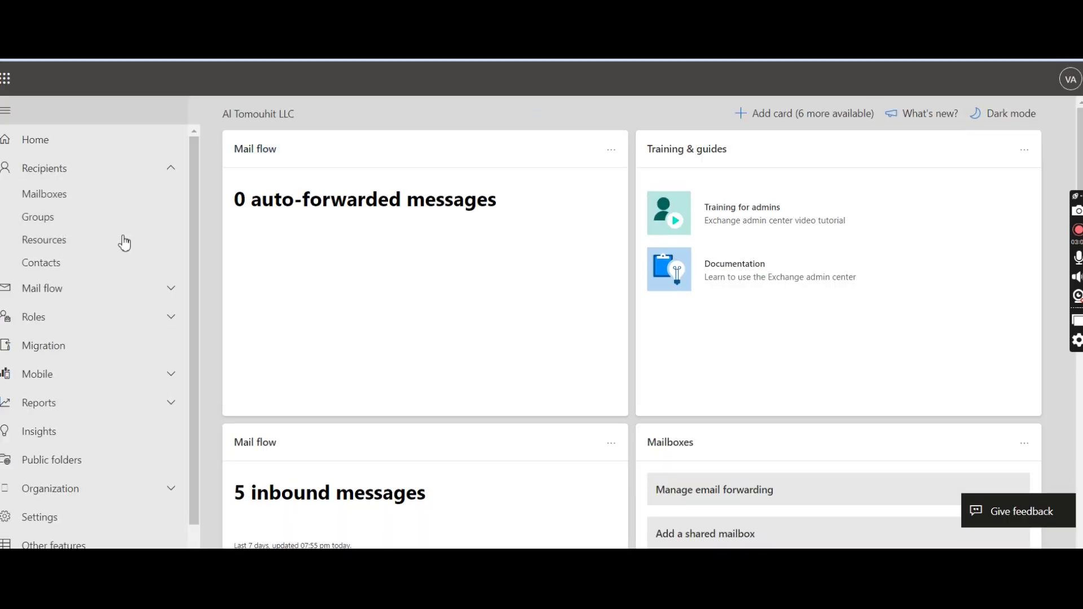
{"action": "left_click", "coordinate": [83, 204]}
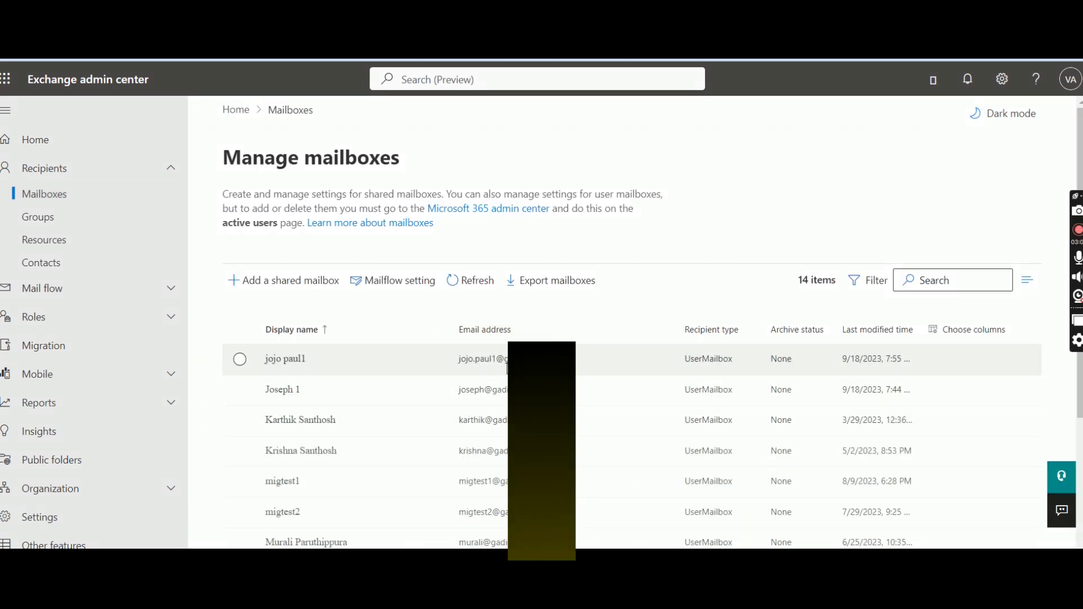
In the user's mailbox settings, switch the Forward all emails toggle On.
{"action": "left_click", "coordinate": [507, 369]}
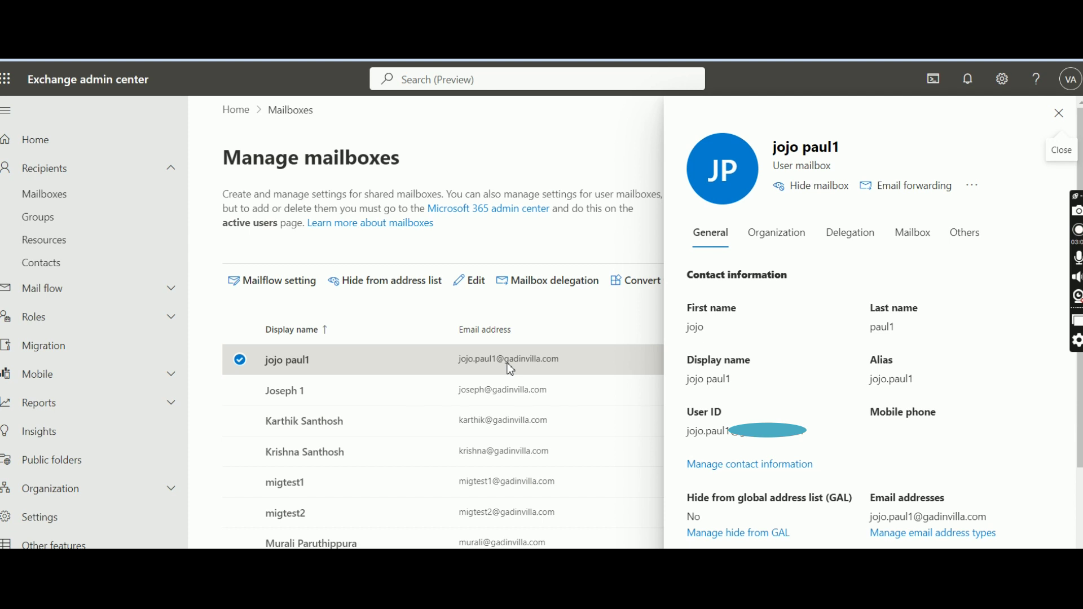
{"action": "left_click", "coordinate": [914, 241]}
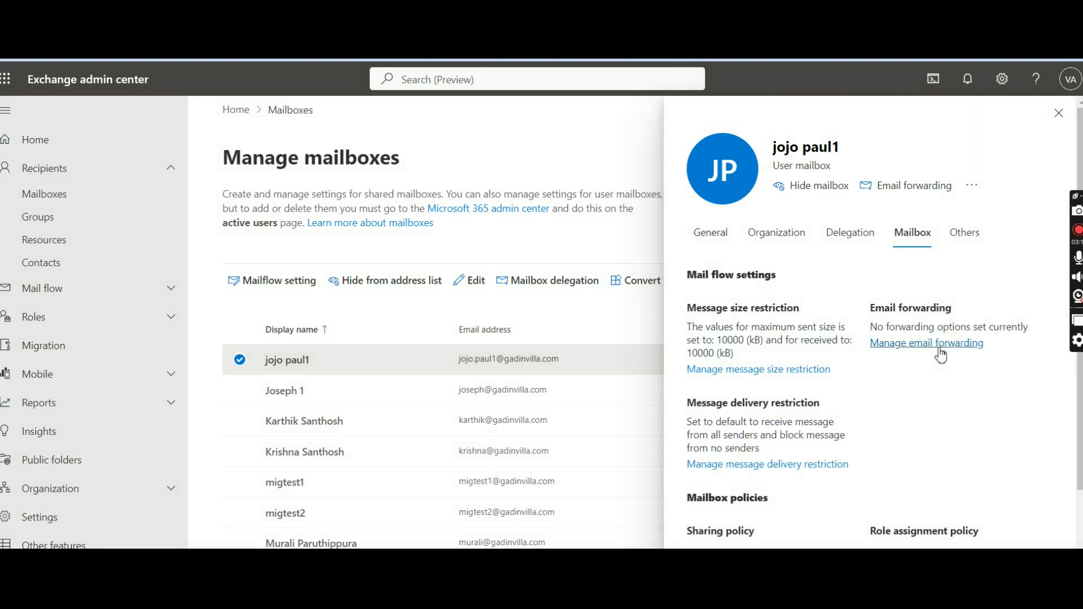
{"action": "left_click", "coordinate": [941, 345]}
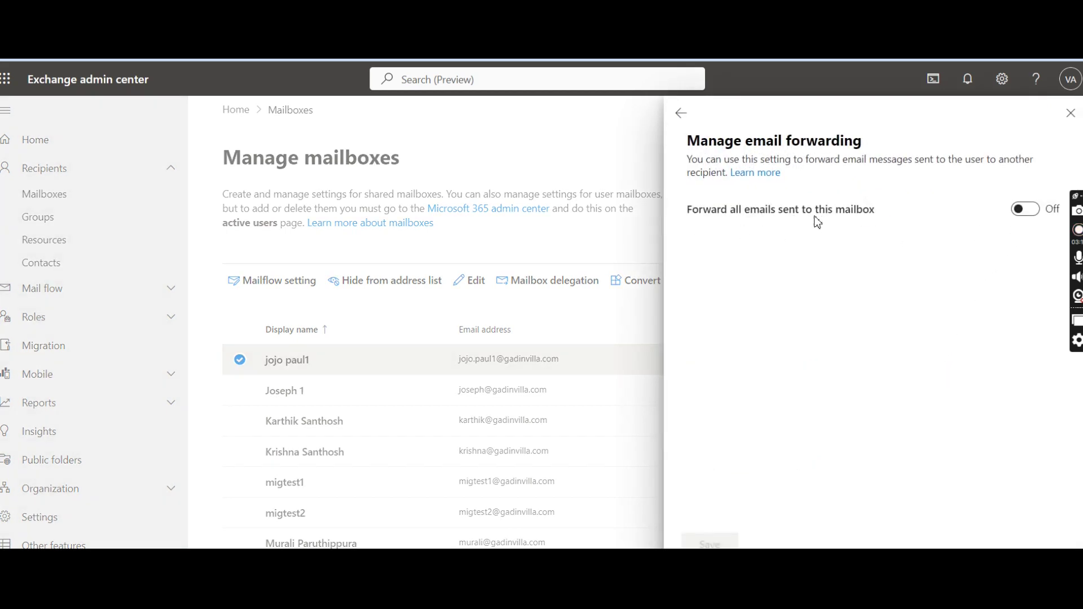
{"action": "left_click", "coordinate": [1025, 210]}
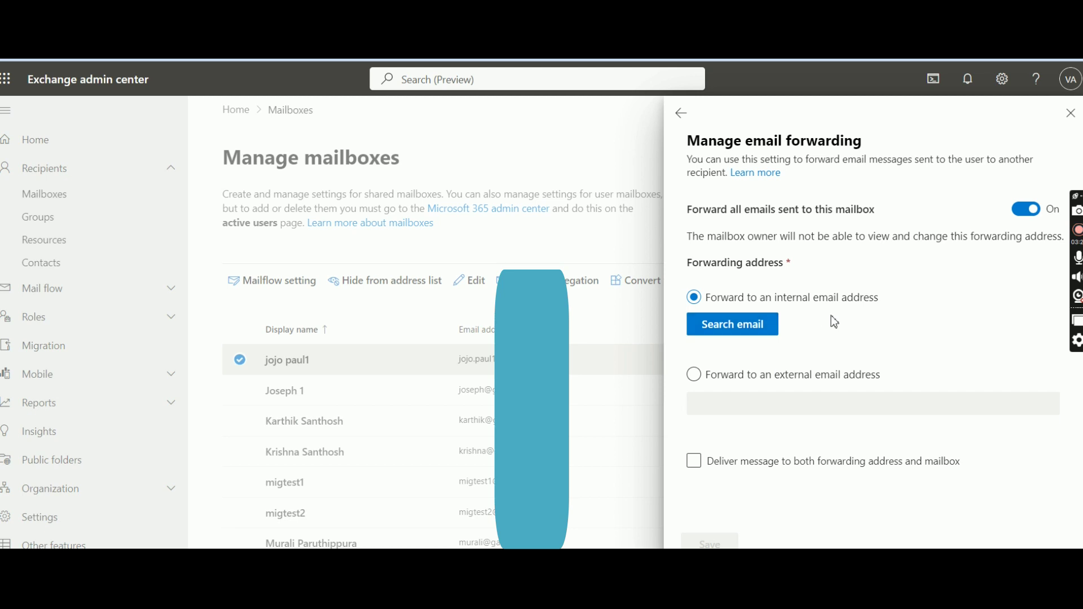
Set the colleague's internal mailbox as forwarding address, delivery to both off, and save.
{"action": "left_click", "coordinate": [742, 332]}
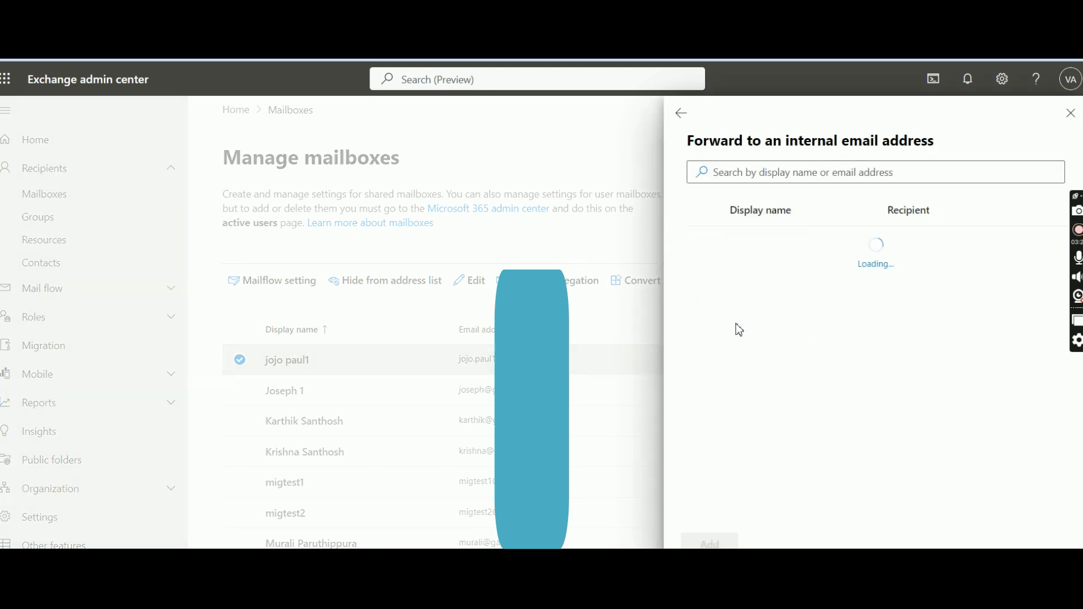
{"action": "left_click", "coordinate": [768, 172]}
{"action": "type", "text": "jose"}
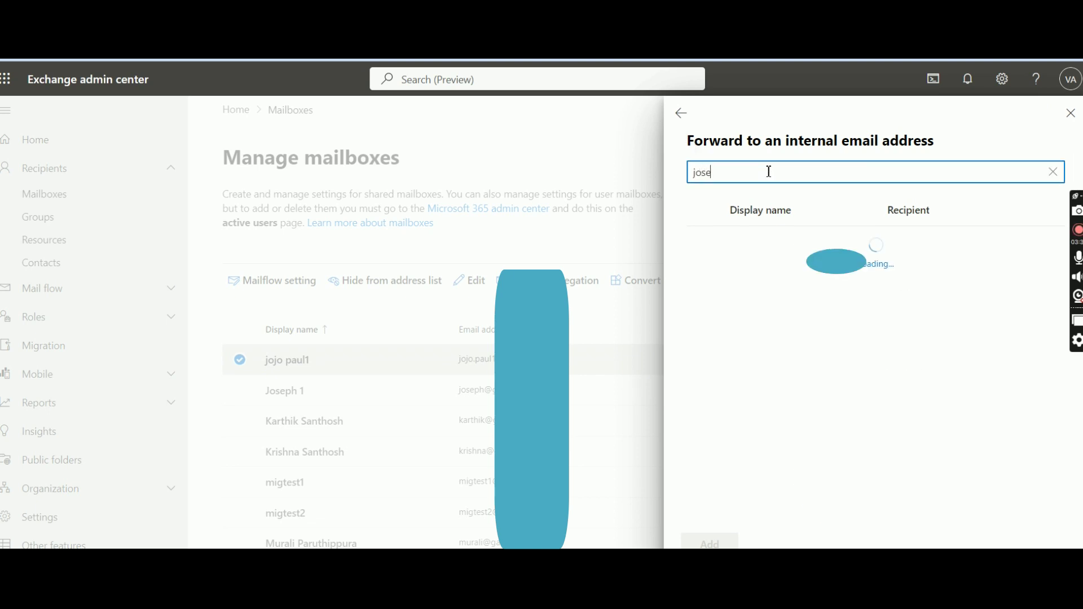
{"action": "left_click", "coordinate": [795, 244]}
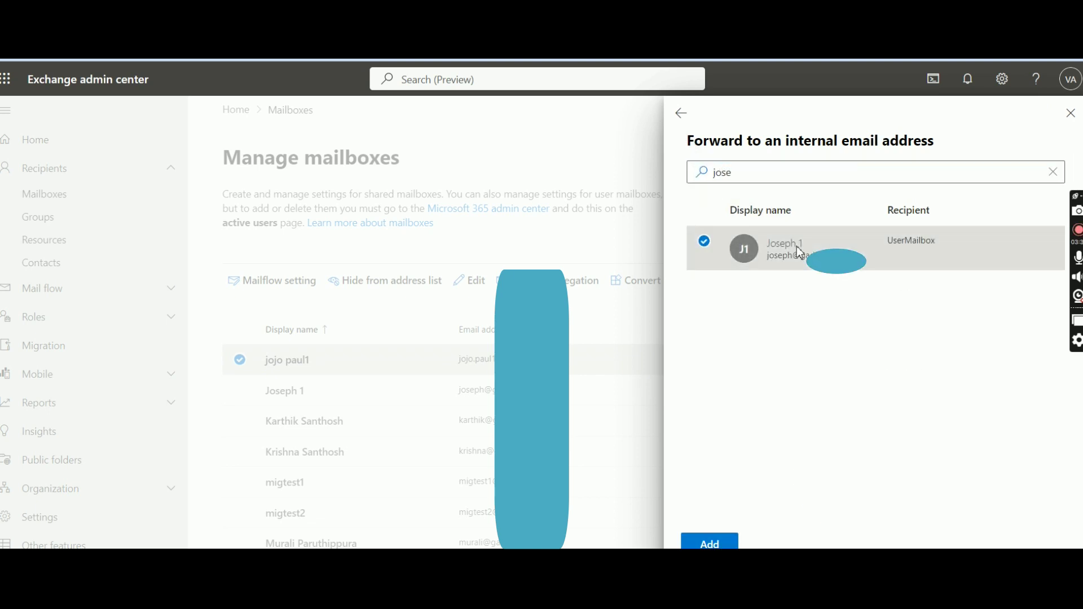
{"action": "left_click", "coordinate": [723, 542]}
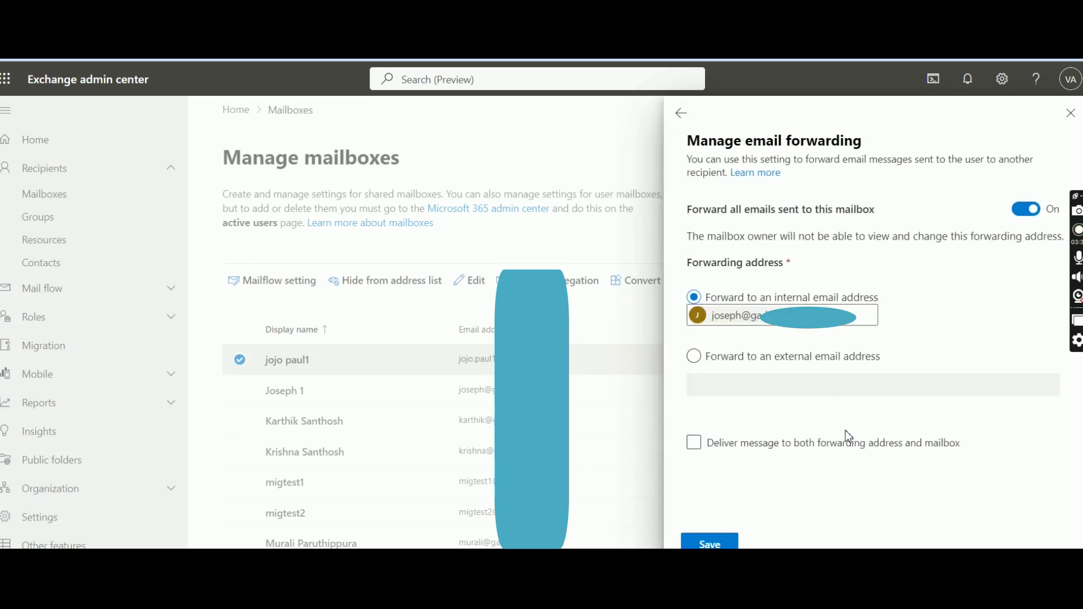
{"action": "left_click", "coordinate": [723, 452]}
{"action": "left_click", "coordinate": [725, 545]}
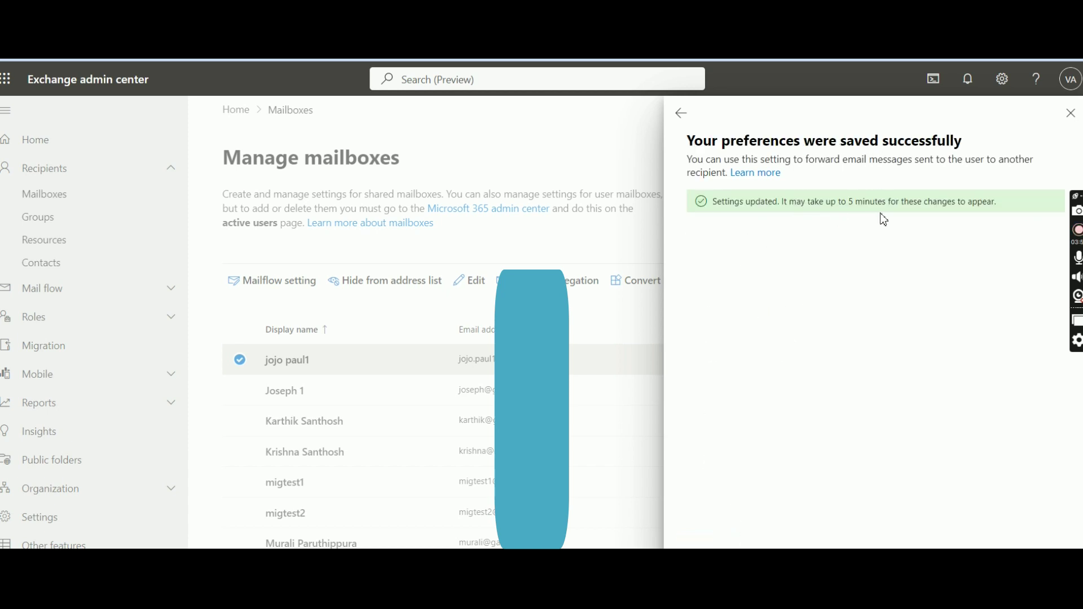
Check the Settings updated confirmation and close the forwarding pane.
{"action": "left_click_drag", "start_coordinate": [999, 203], "coordinate": [712, 212]}
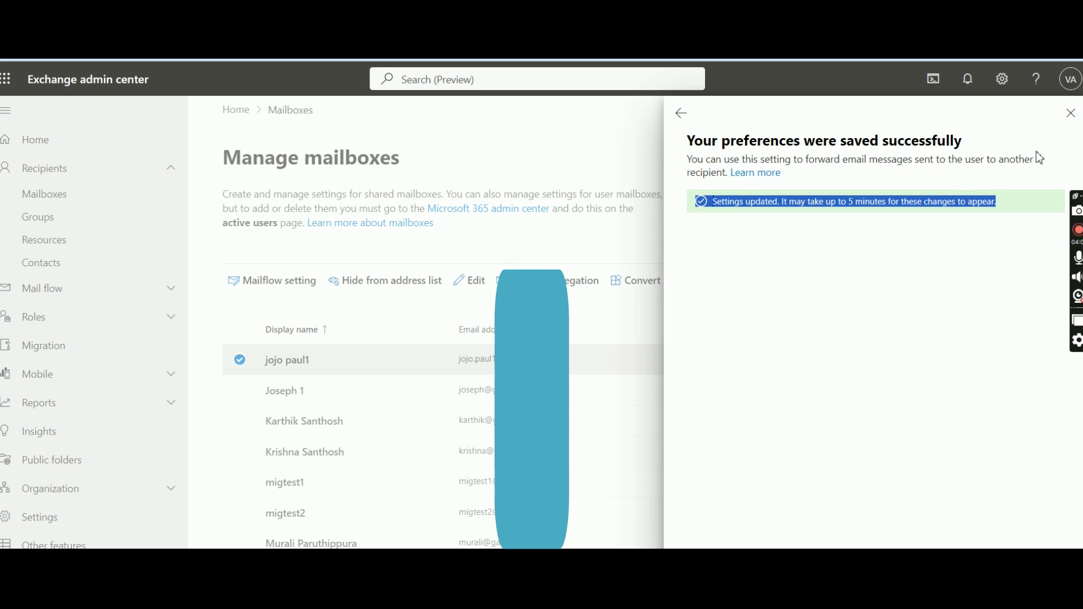
{"action": "left_click", "coordinate": [1071, 113]}
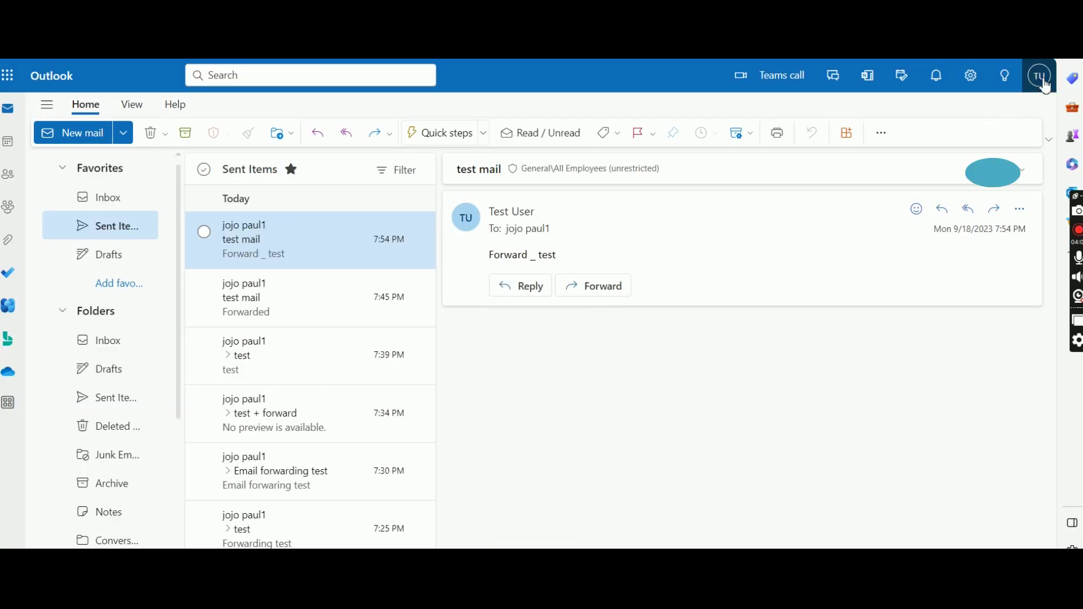
Check the signed-in account, then start a new email addressed to the forwarding user.
{"action": "left_click", "coordinate": [1040, 76]}
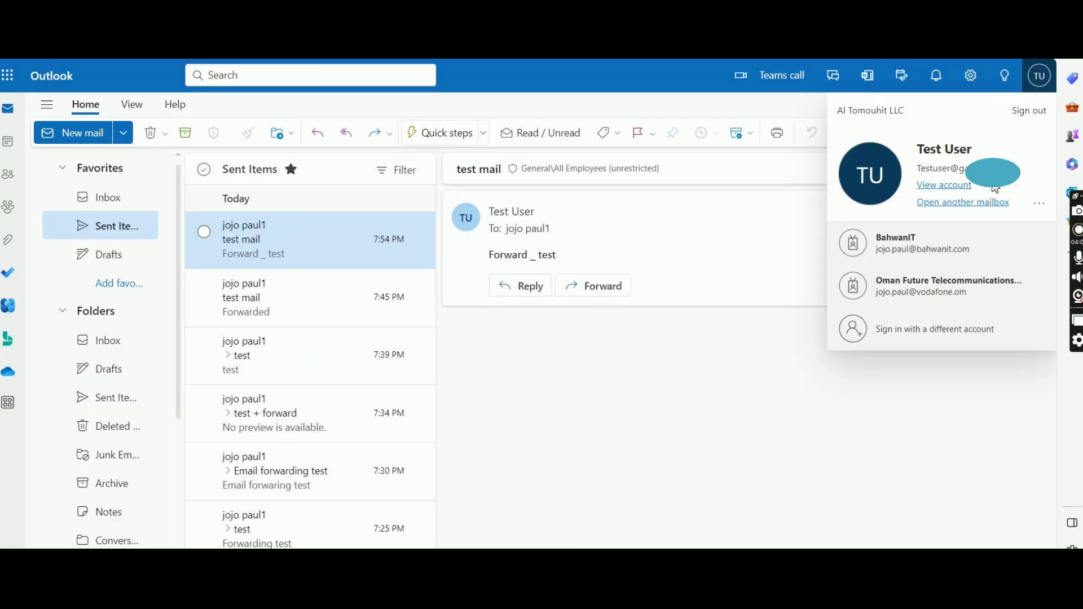
{"action": "left_click", "coordinate": [542, 382]}
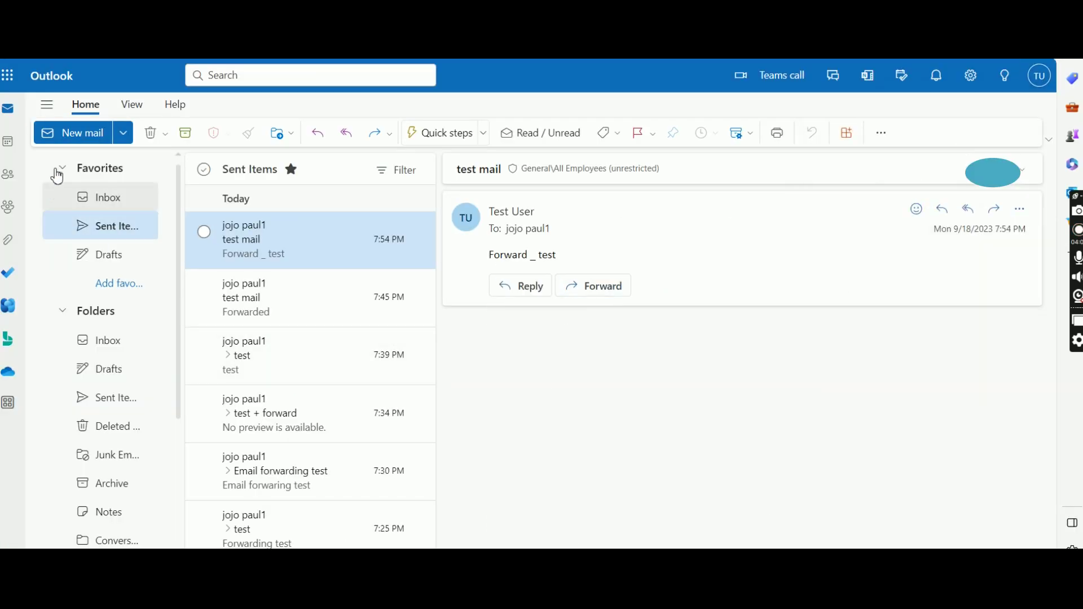
{"action": "left_click", "coordinate": [81, 134]}
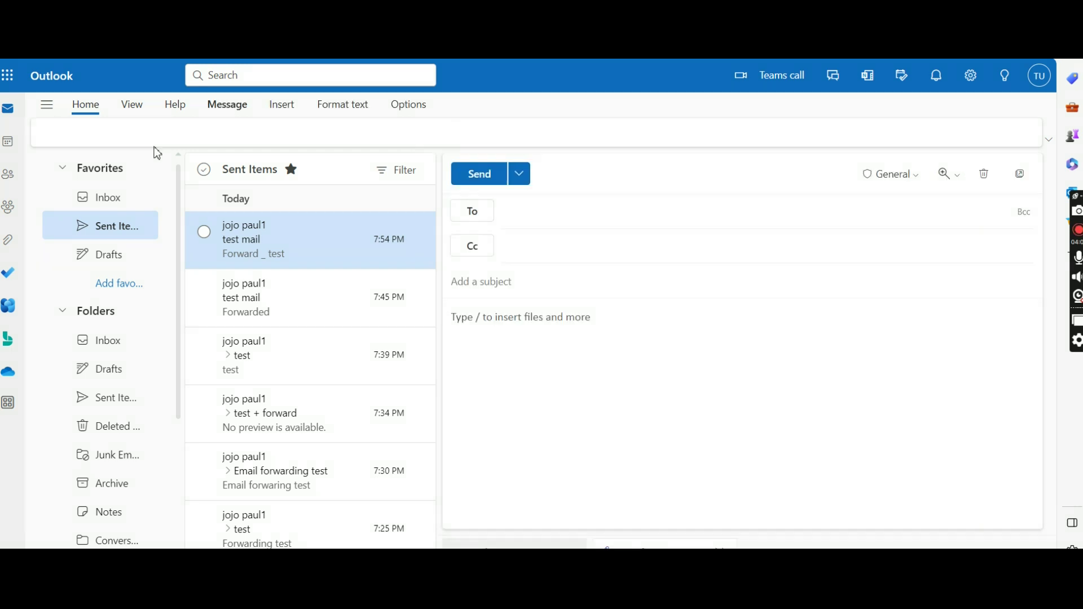
{"action": "left_click", "coordinate": [532, 217]}
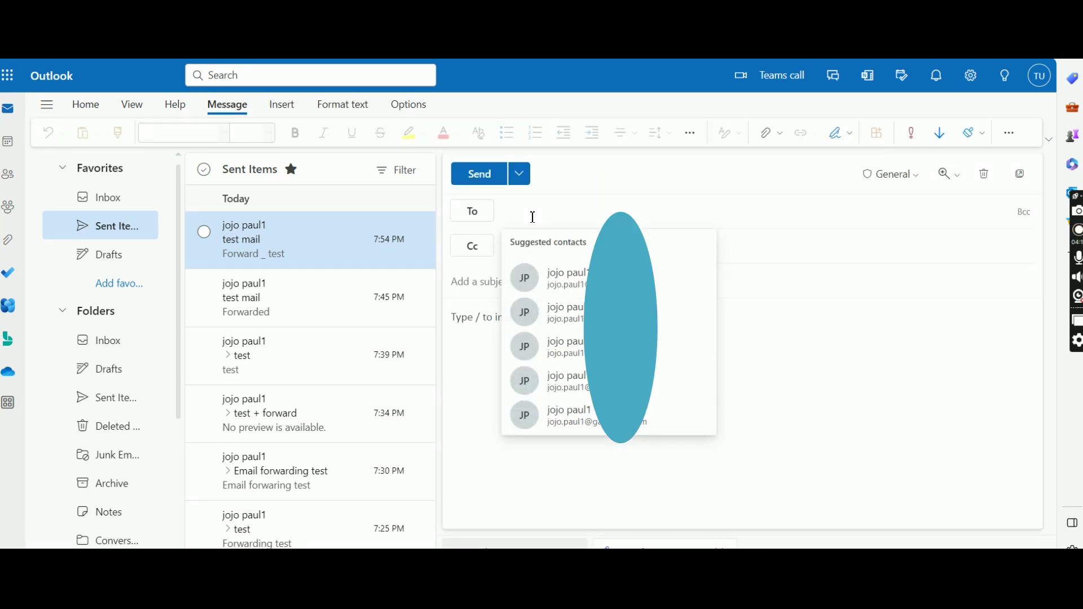
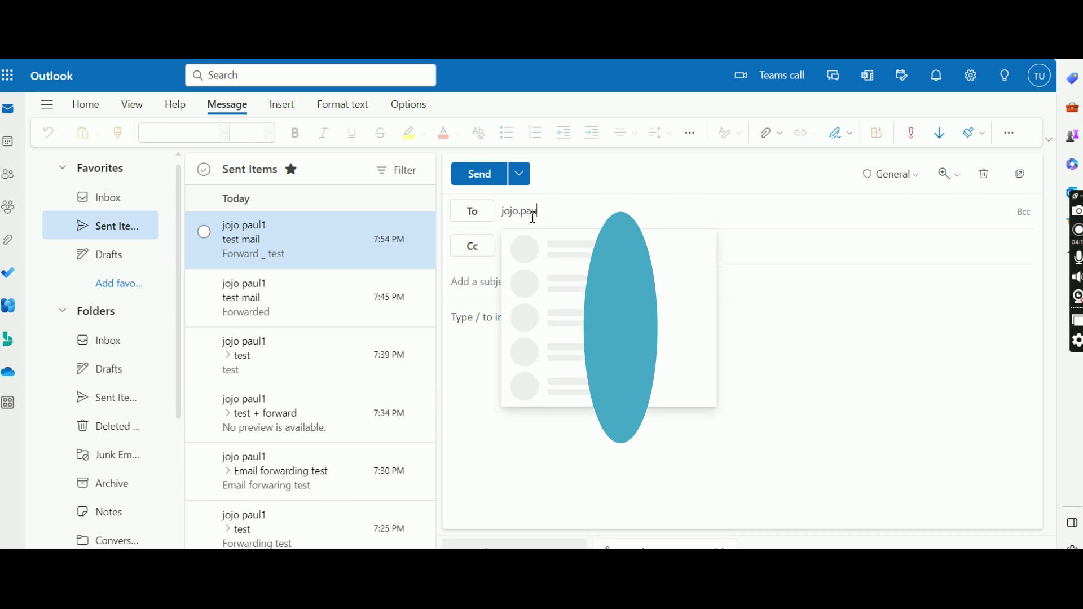
{"action": "left_click", "coordinate": [564, 251]}
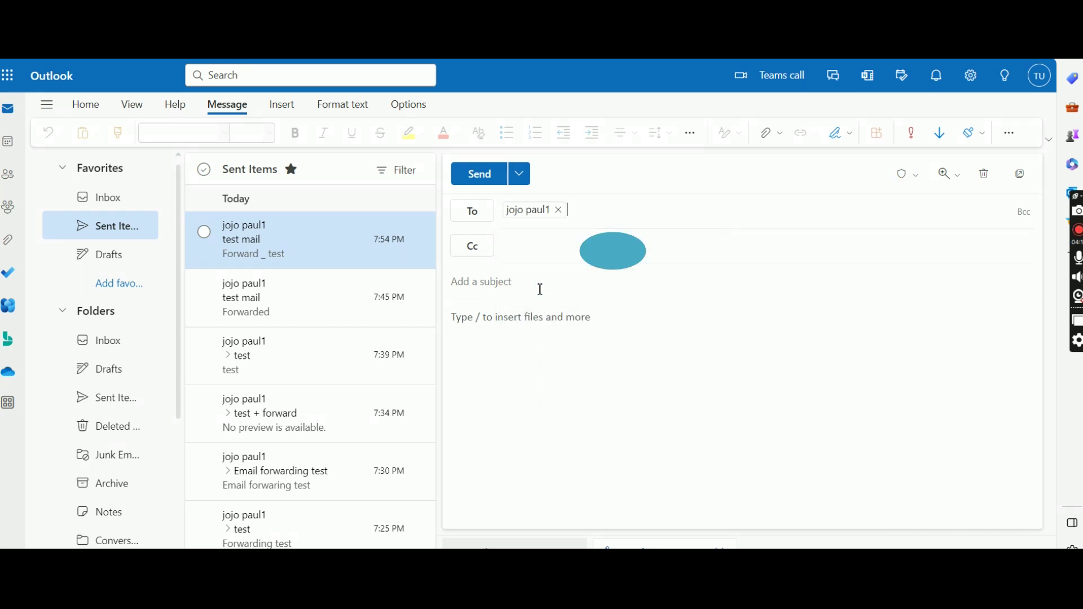
Give the email the subject 'test Mail' and the body 'Test mail_ forward'.
{"action": "left_click", "coordinate": [540, 289]}
{"action": "type", "text": "test Mail"}
{"action": "key", "text": "Tab"}
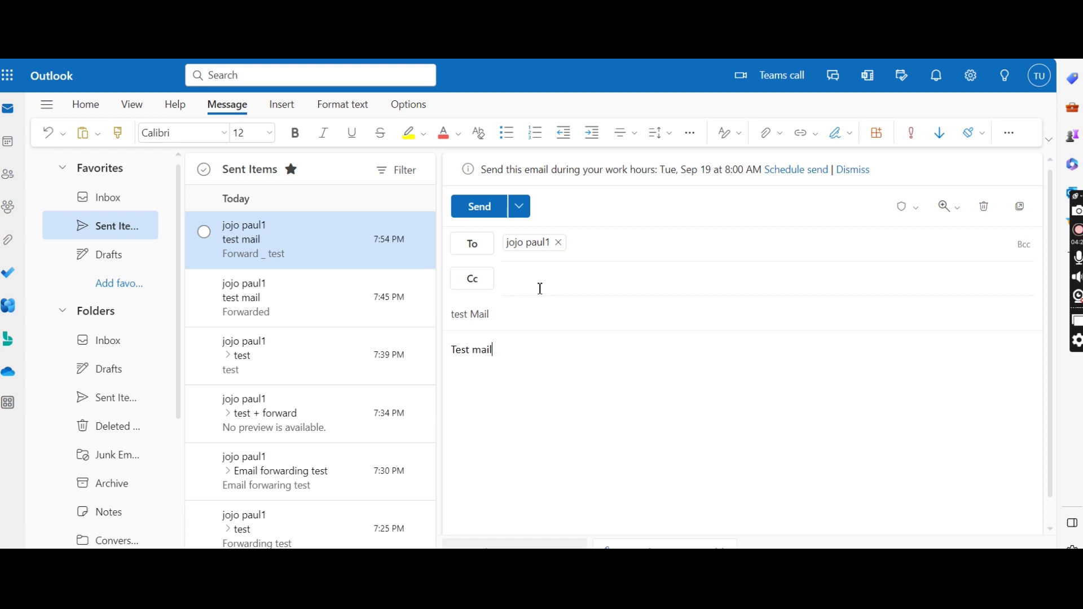
{"action": "type", "text": "ard"}
Send 'test Mail' and confirm it arrived at 19:57 in the colleague's Outlook inbox.
{"action": "left_click", "coordinate": [484, 216]}
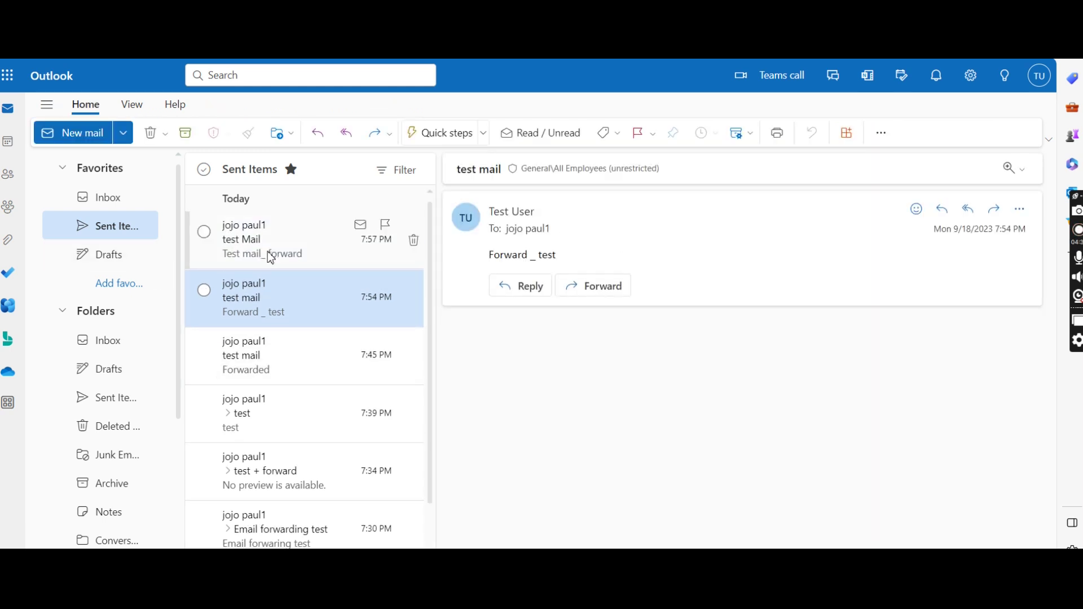
{"action": "left_click", "coordinate": [276, 238]}
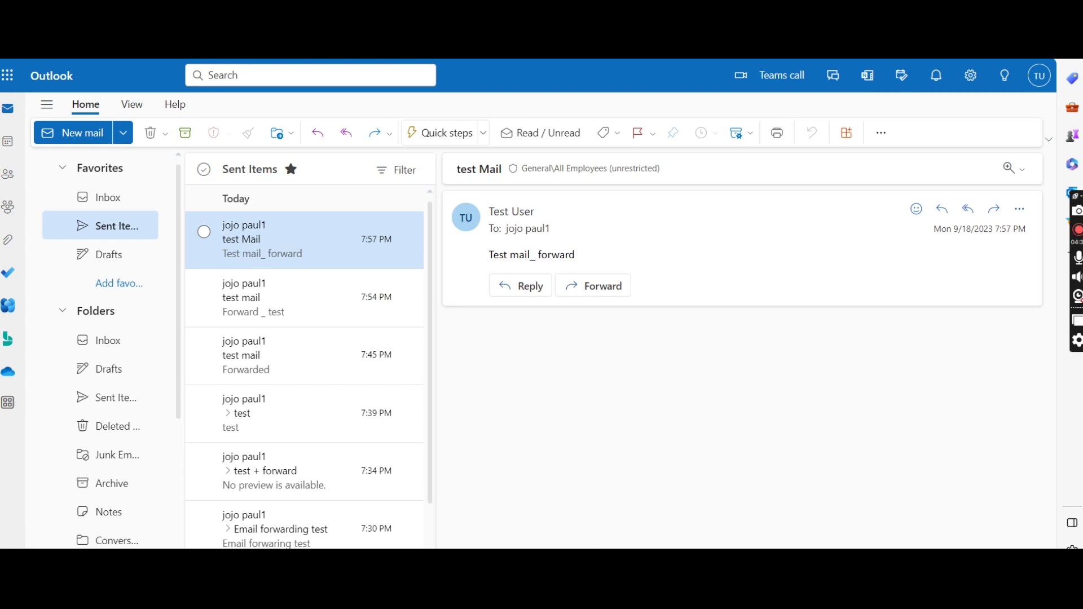
{"action": "mouse_move", "coordinate": [708, 538]}
{"action": "left_click", "coordinate": [717, 517]}
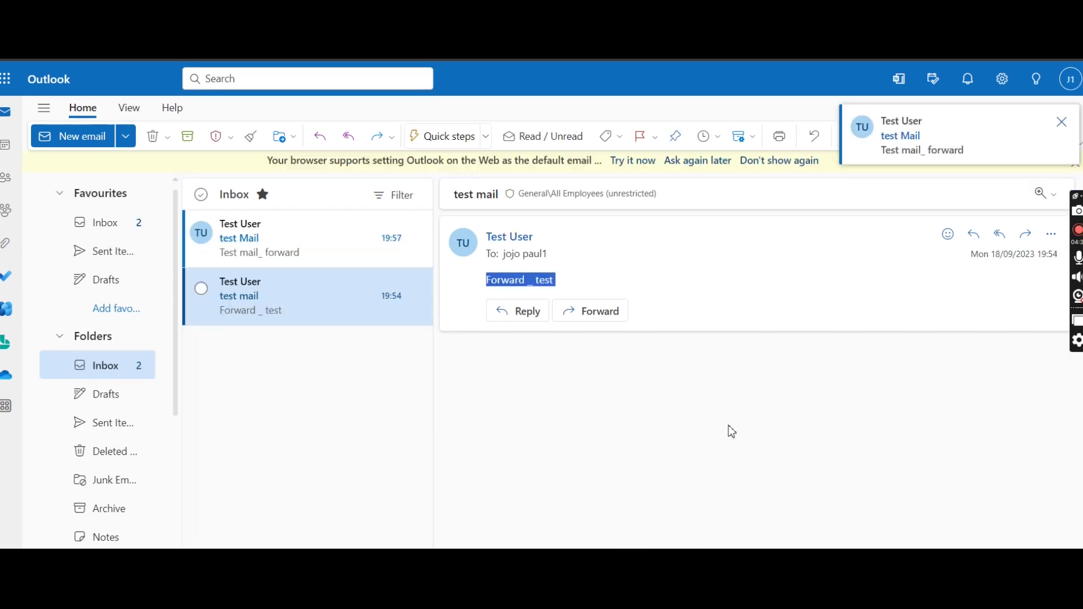
{"action": "left_click", "coordinate": [284, 237]}
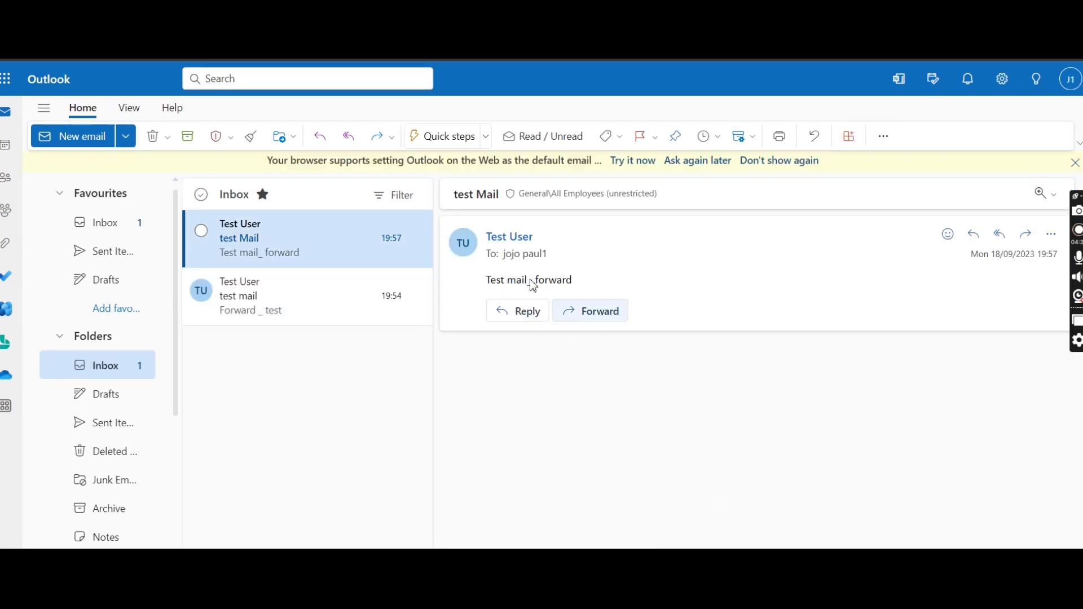
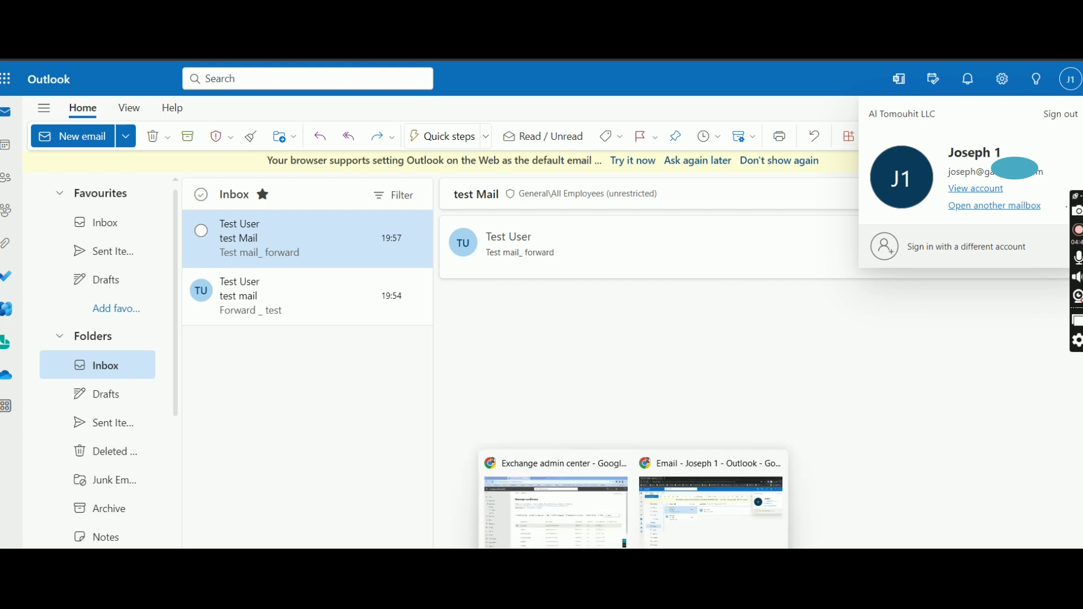
Show the first mailbox's Manage email forwarding settings in Exchange admin center.
{"action": "left_click", "coordinate": [556, 511]}
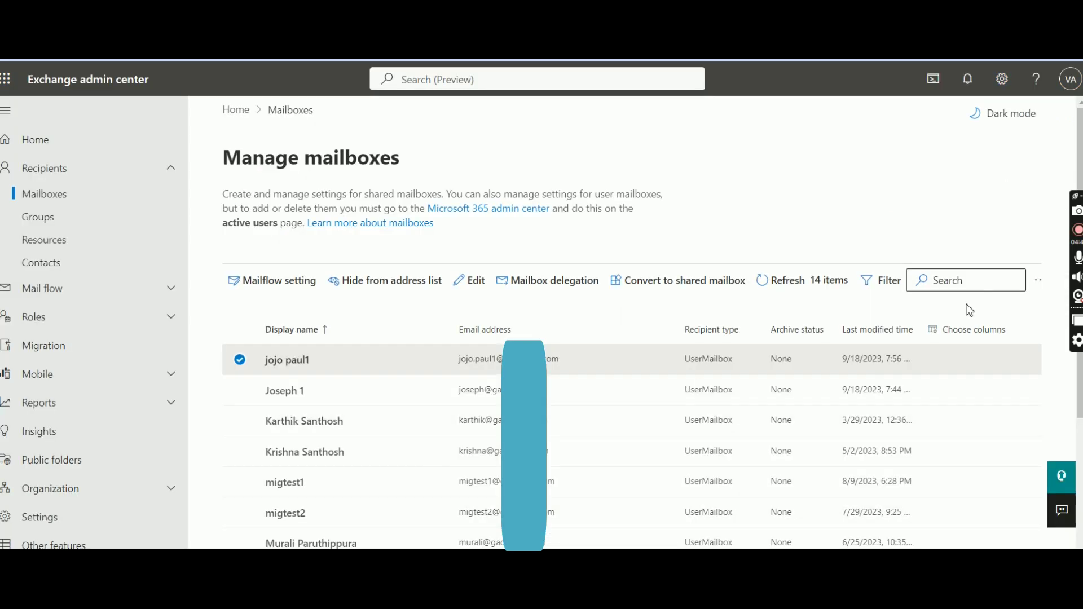
{"action": "left_click", "coordinate": [384, 362]}
{"action": "left_click", "coordinate": [913, 233]}
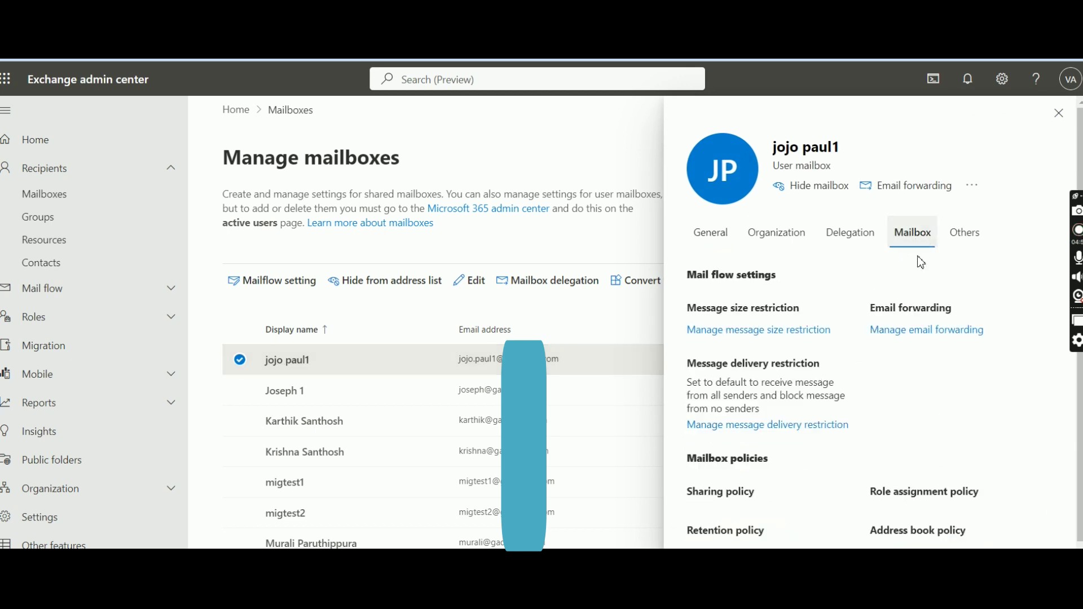
{"action": "left_click", "coordinate": [936, 369]}
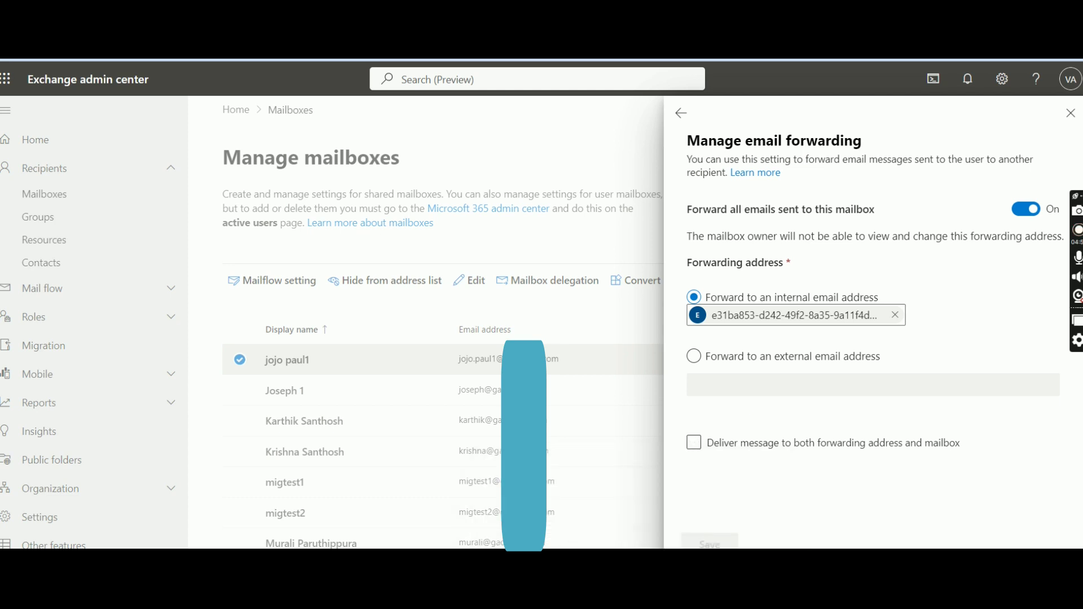
Sign the receiving account out of Outlook on the web.
{"action": "mouse_move", "coordinate": [680, 537]}
{"action": "left_click", "coordinate": [699, 517]}
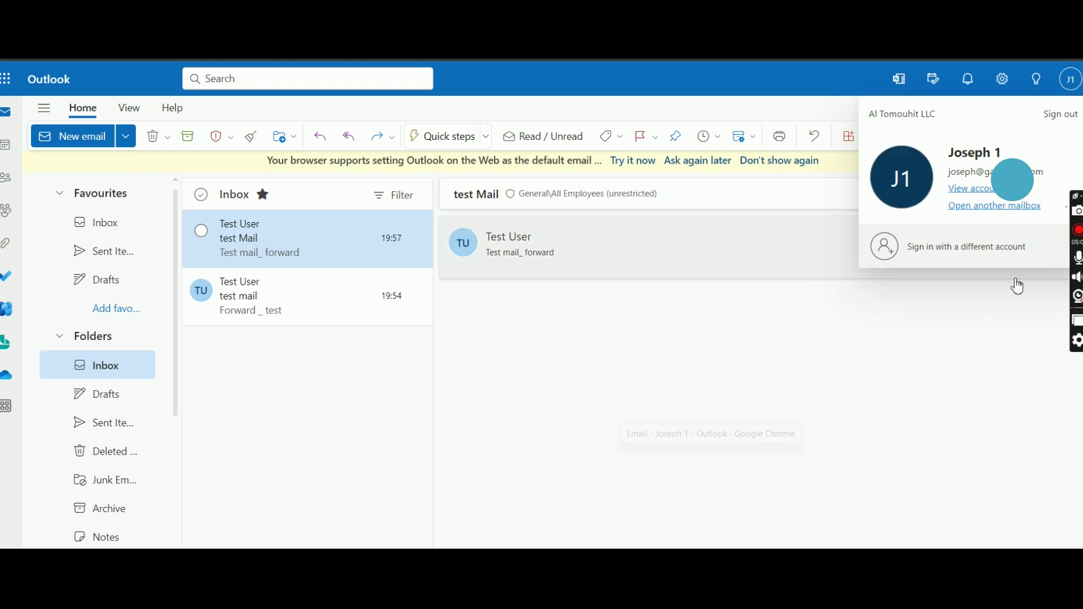
{"action": "left_click", "coordinate": [1059, 118]}
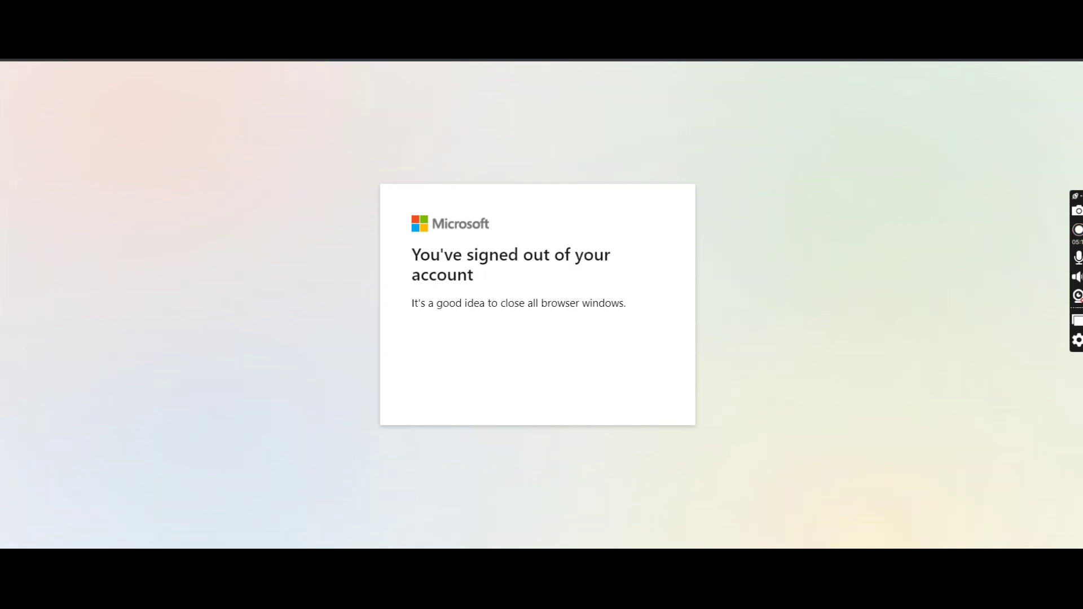
Go to portal.office.com in the current Chrome window.
{"action": "type", "text": "po"}
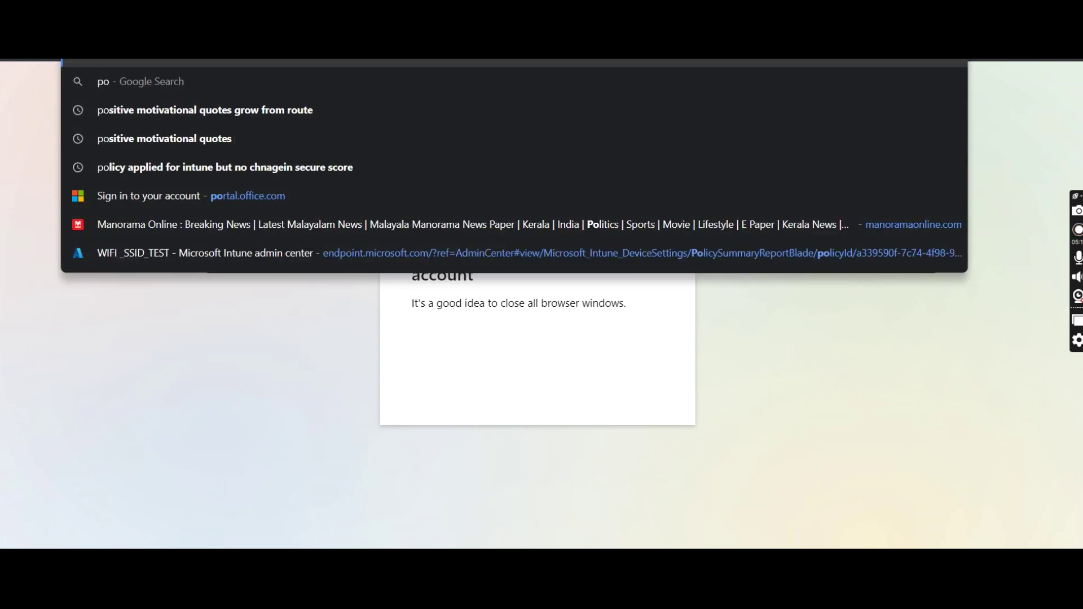
{"action": "key", "text": "BackSpace"}
{"action": "key", "text": "BackSpace"}
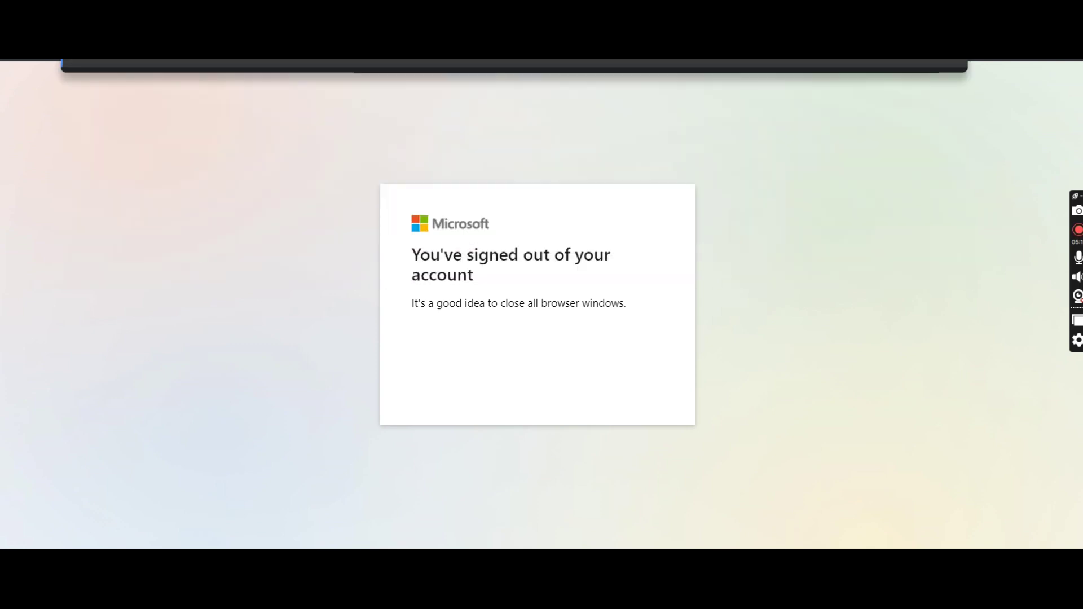
{"action": "type", "text": "portal.office.com"}
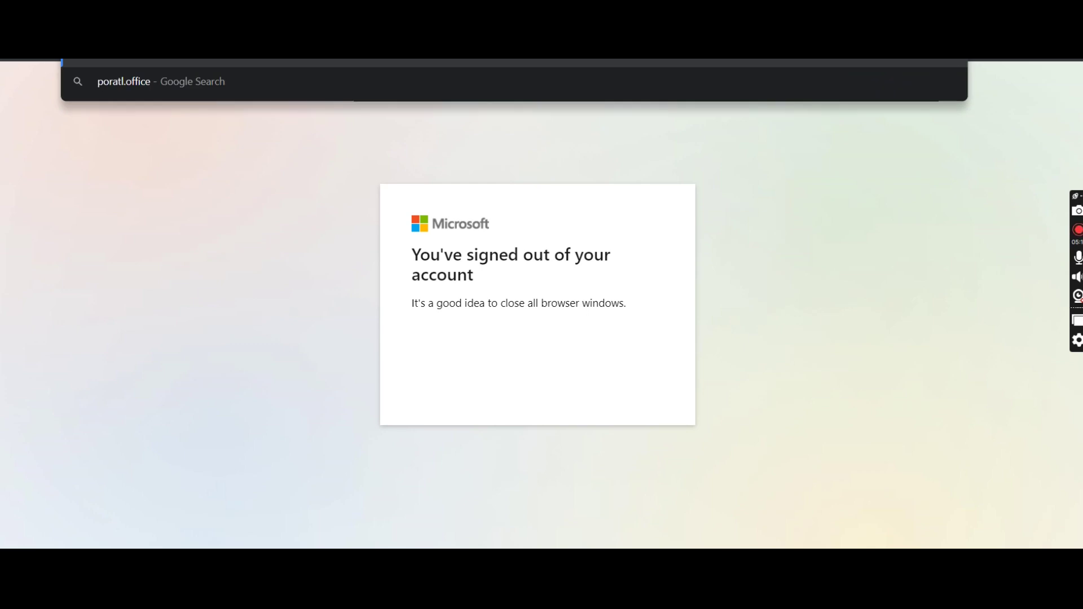
{"action": "key", "text": "Return"}
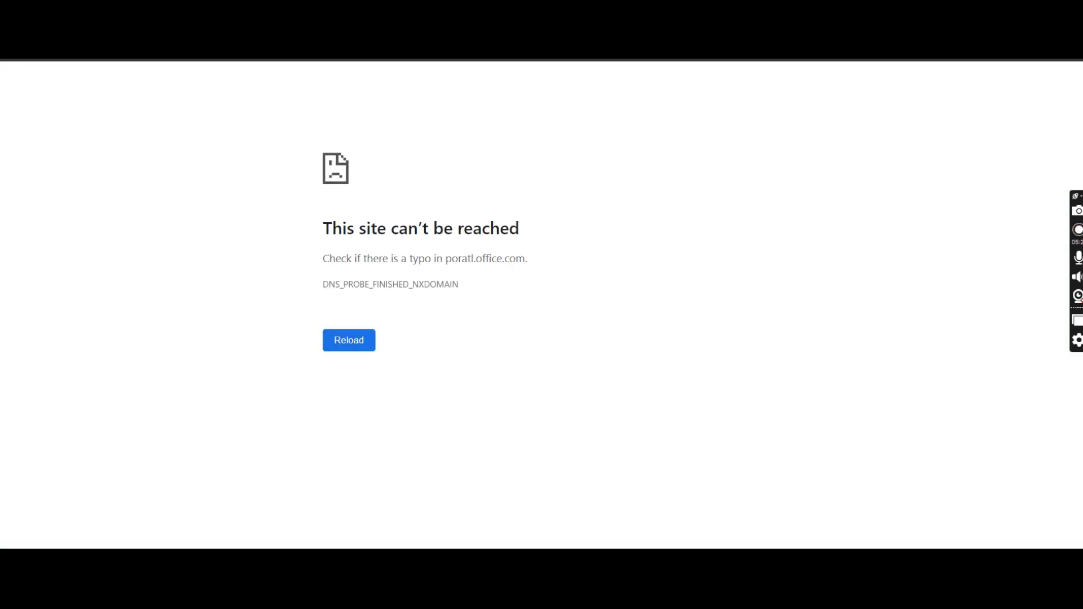
Load portal.office.com in a new Chrome Incognito window.
{"action": "key", "text": "ctrl+shift+n"}
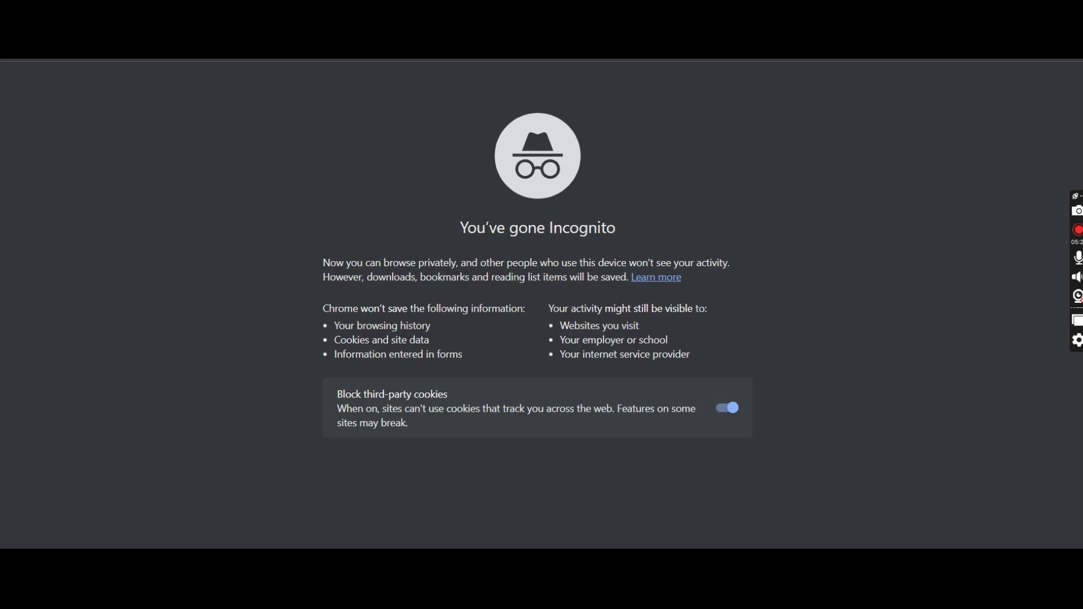
{"action": "type", "text": "portal.office.com"}
{"action": "key", "text": "Return"}
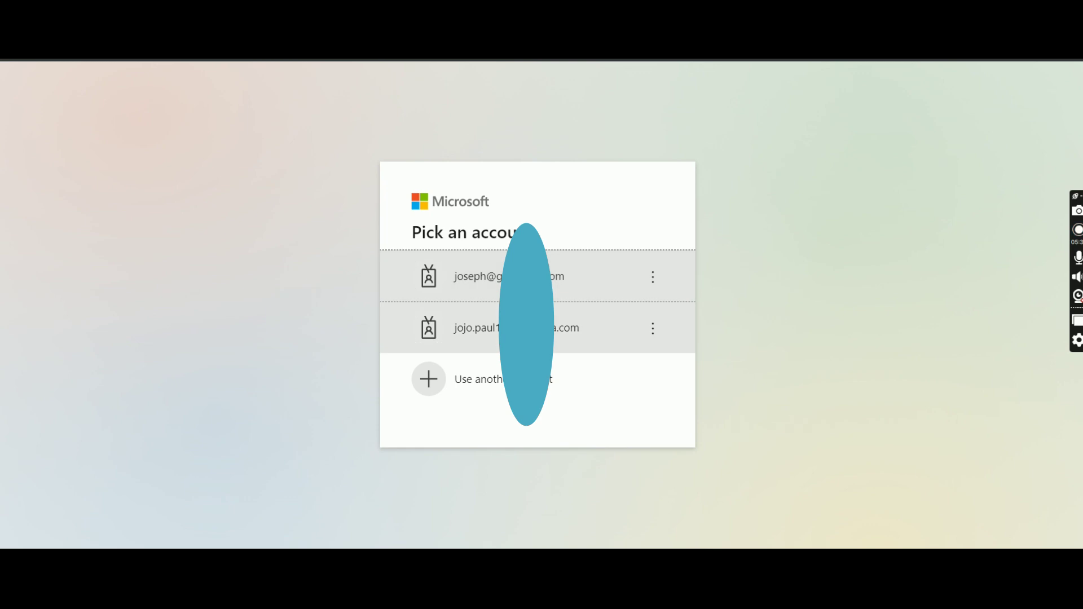
Sign in with the second saved account, re-entering the mistyped password.
{"action": "left_click", "coordinate": [597, 328]}
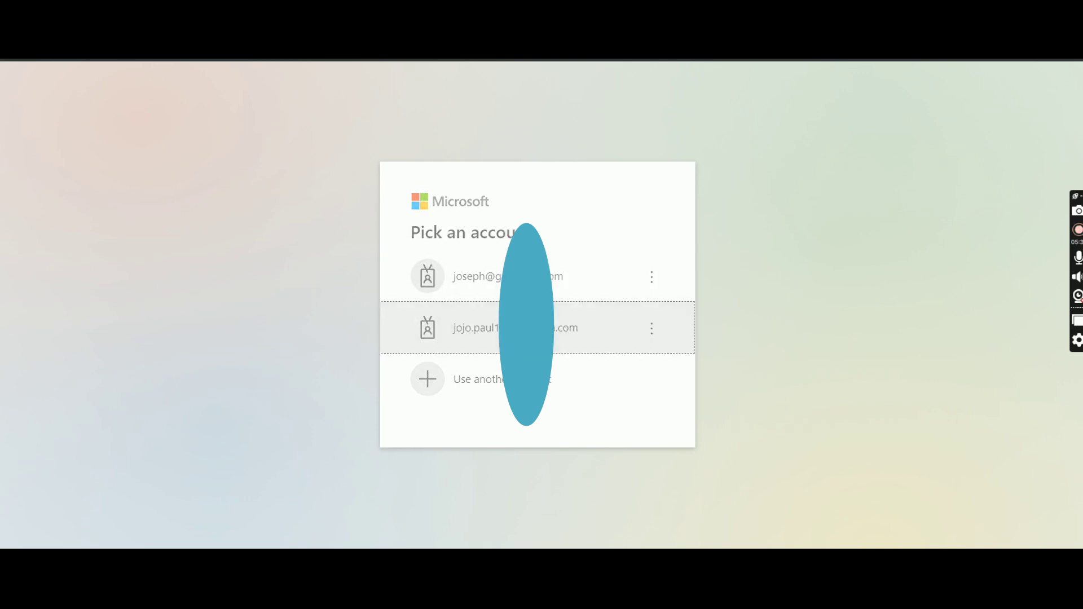
{"action": "left_click", "coordinate": [510, 321]}
{"action": "type", "text": "•••"}
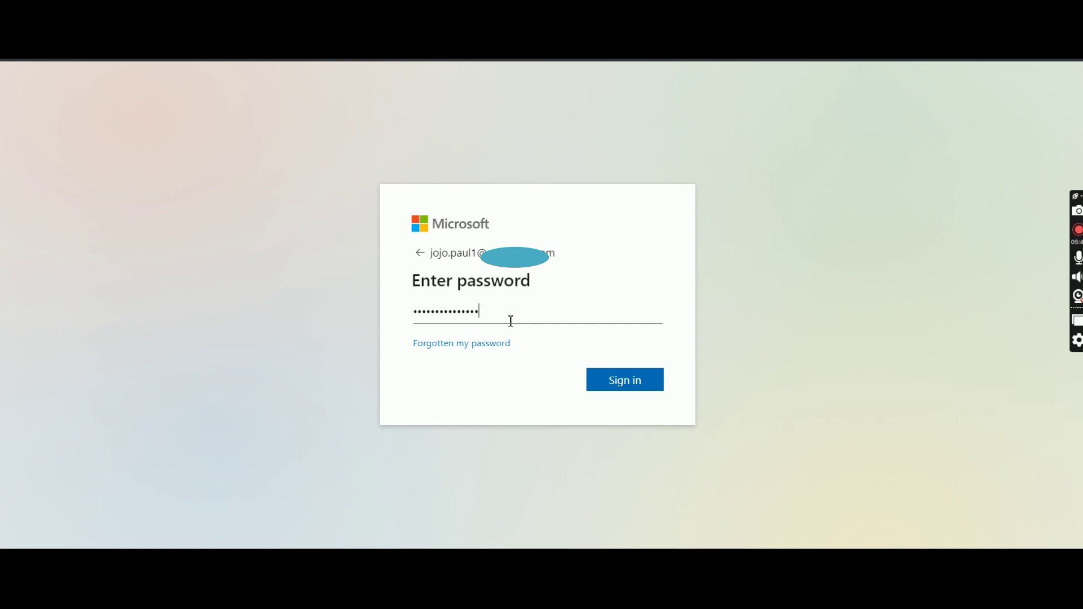
{"action": "key", "text": "ctrl+a"}
{"action": "key", "text": "BackSpace"}
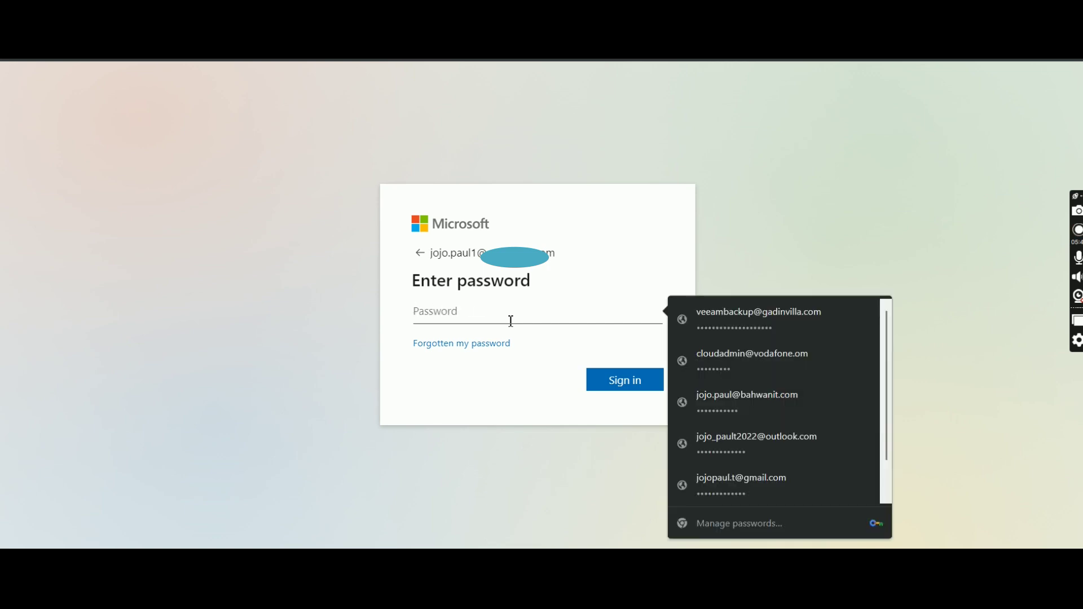
{"action": "type", "text": "•••••••"}
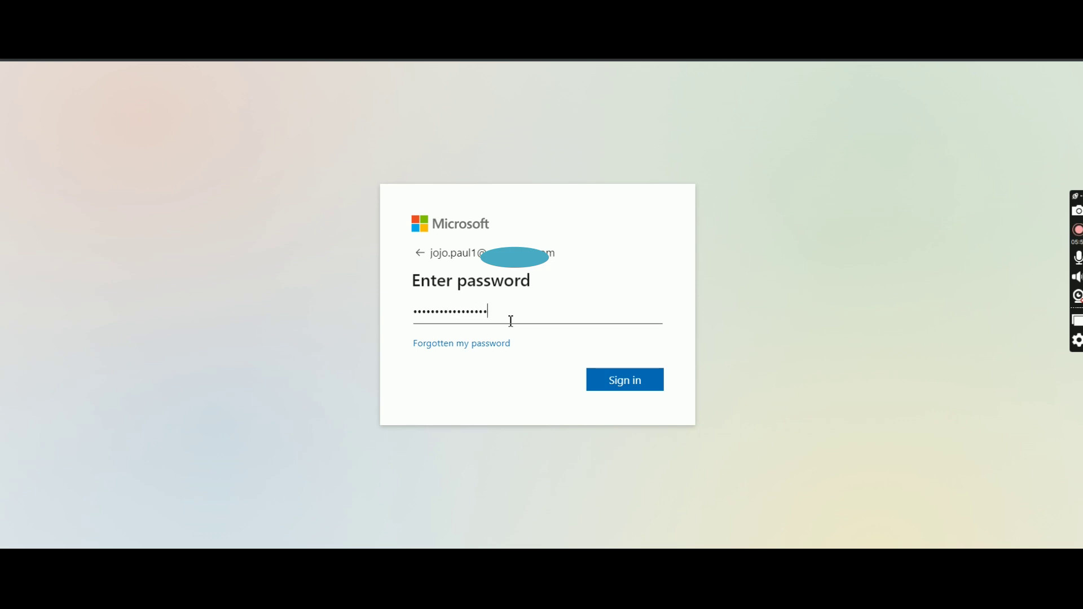
{"action": "left_click", "coordinate": [618, 384]}
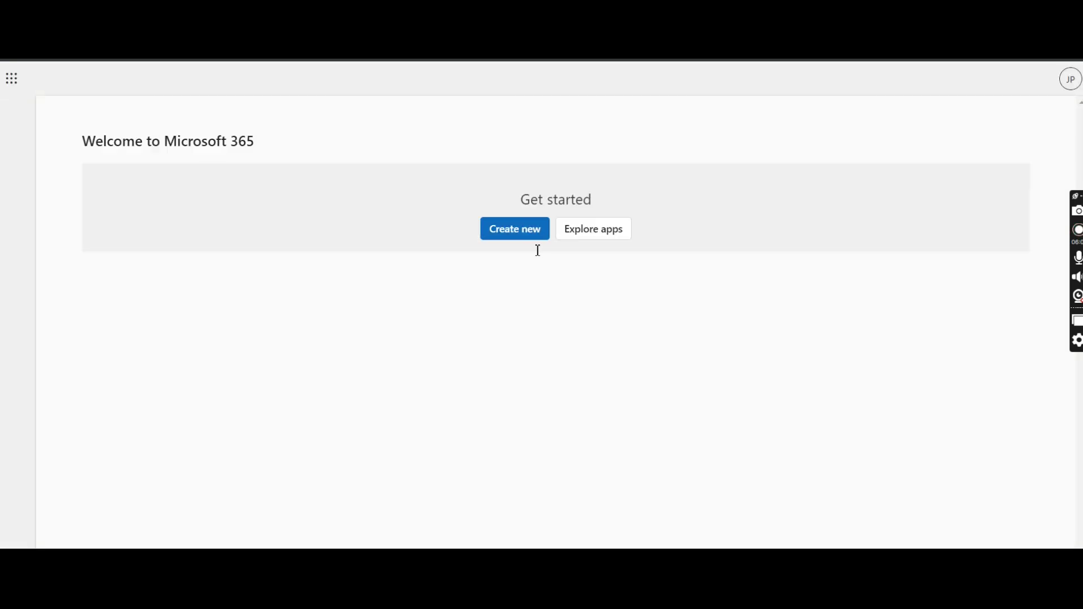
Read the test mail messages in Outlook mail, then go back to Exchange admin center.
{"action": "left_click", "coordinate": [12, 316]}
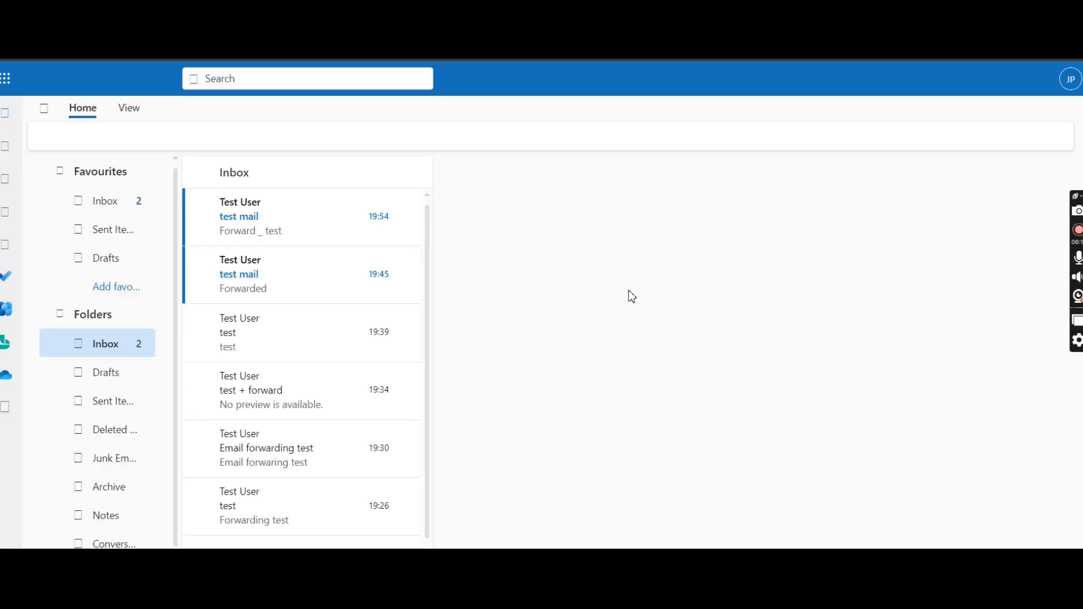
{"action": "left_click", "coordinate": [270, 207]}
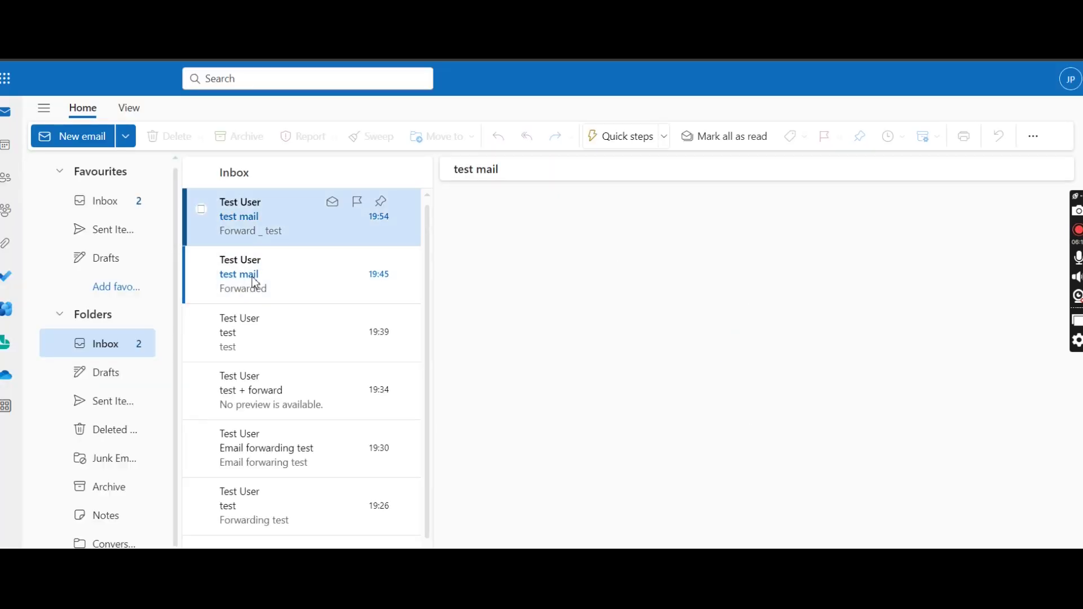
{"action": "left_click", "coordinate": [254, 282]}
{"action": "left_click", "coordinate": [254, 230]}
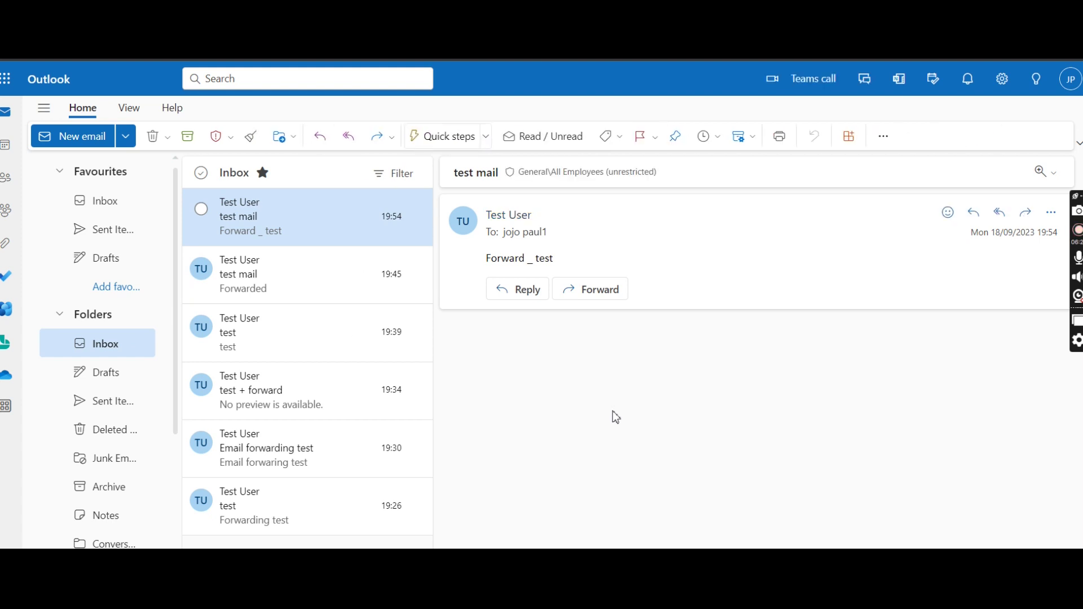
{"action": "left_click", "coordinate": [592, 496]}
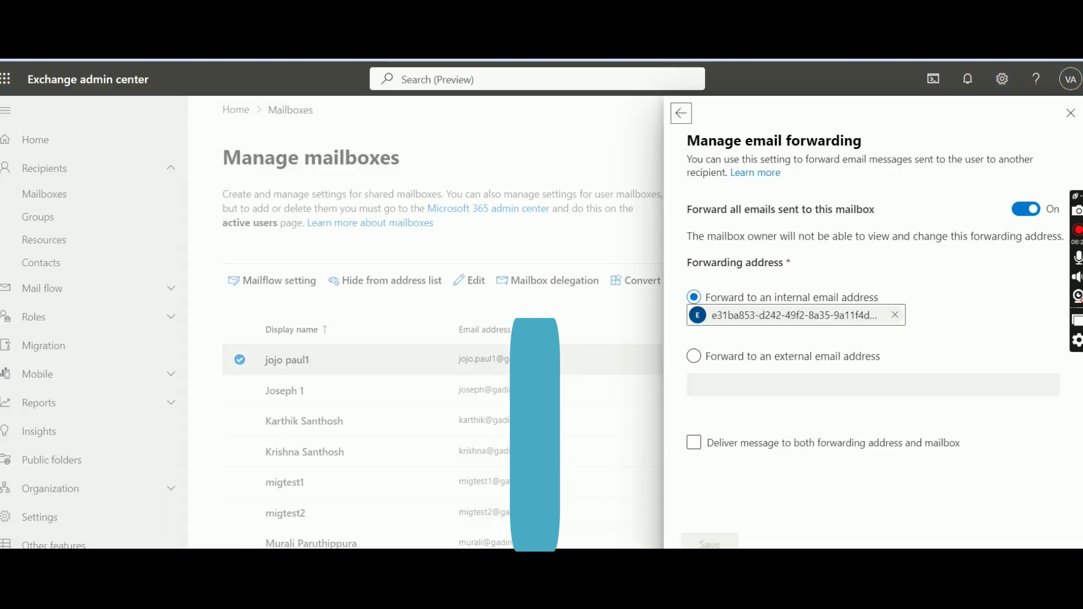